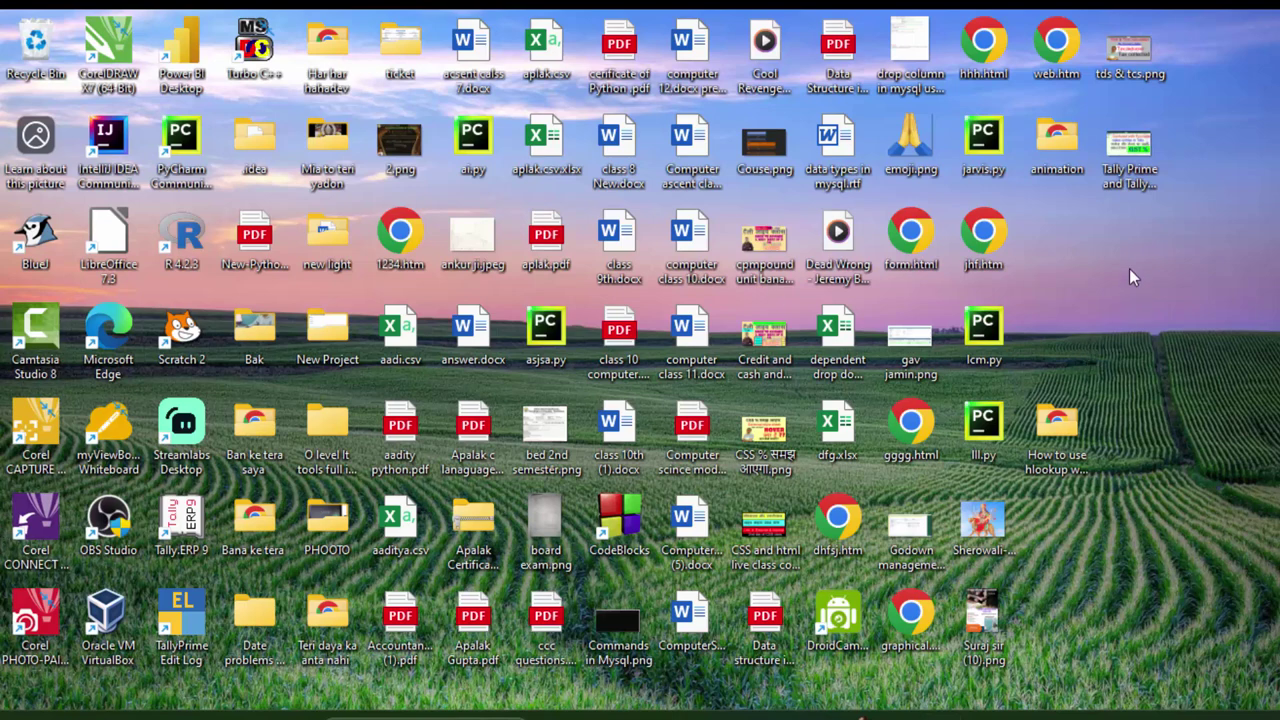
Refresh the desktop twice from its right-click menu
right_click(1126, 330)
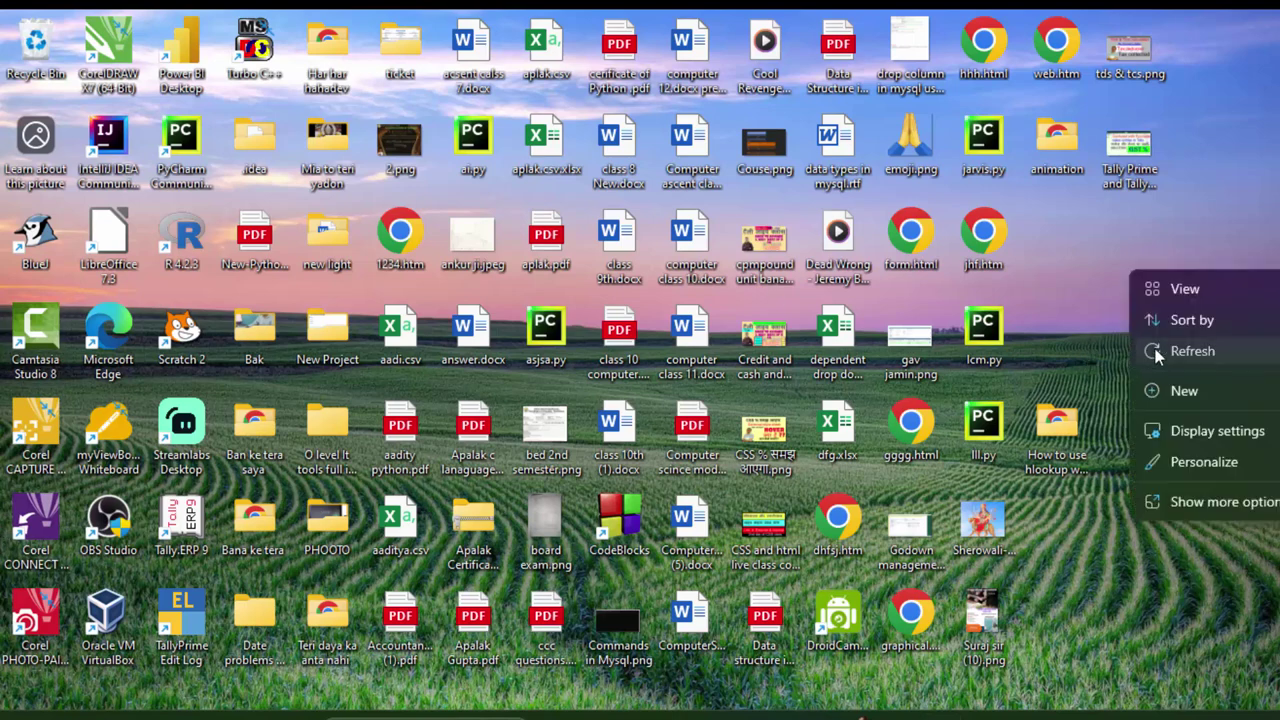
click(1158, 350)
right_click(1118, 279)
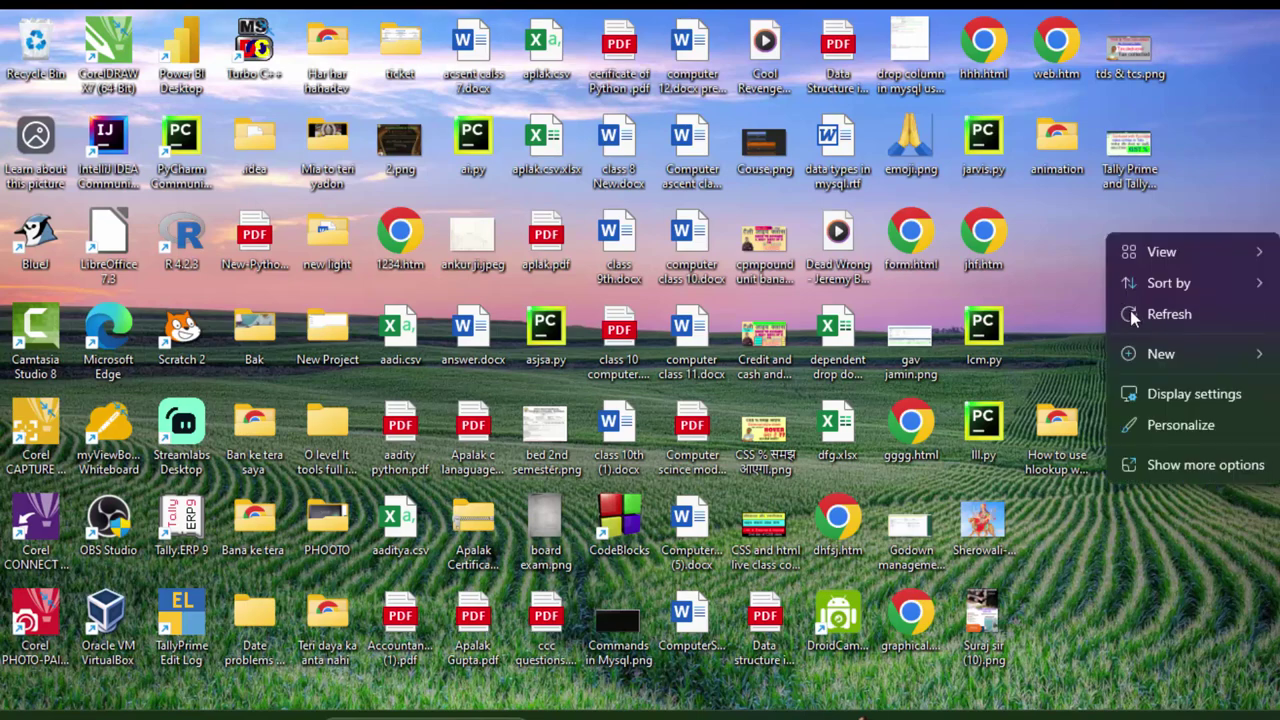
click(1135, 312)
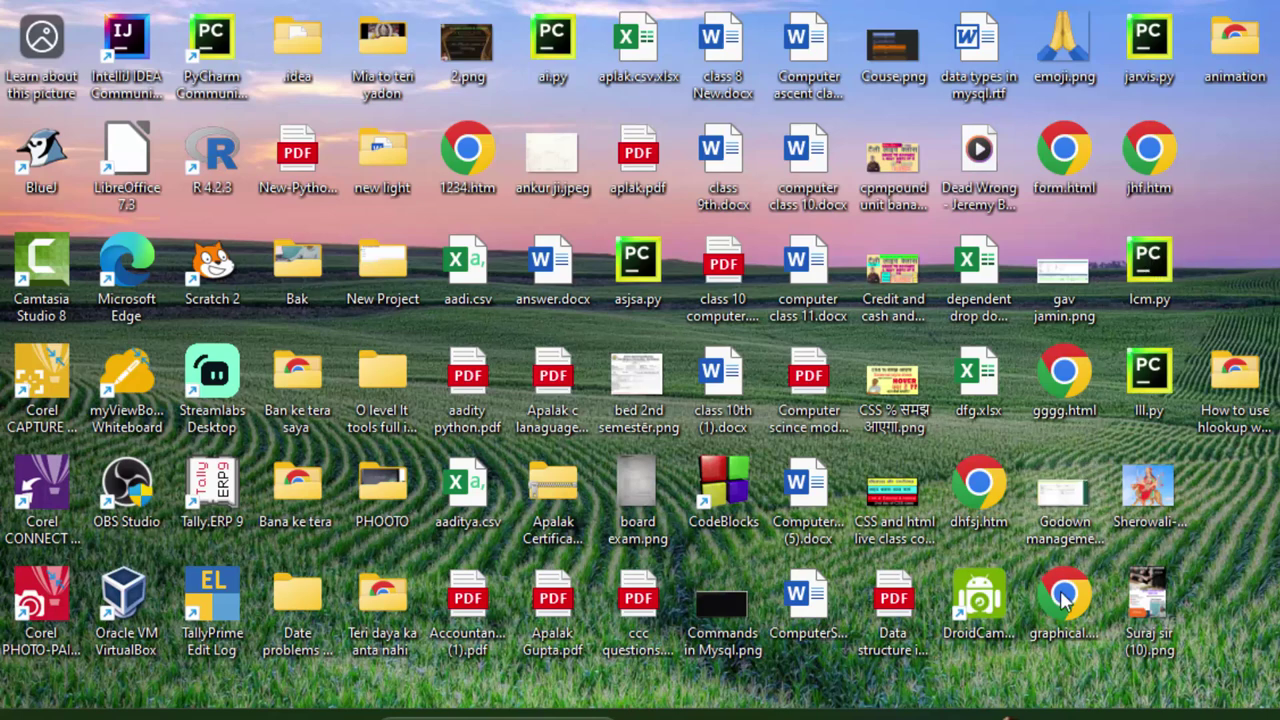
Bring up the spreadsheet in the browser and set the sheet zoom to 150%
click(990, 716)
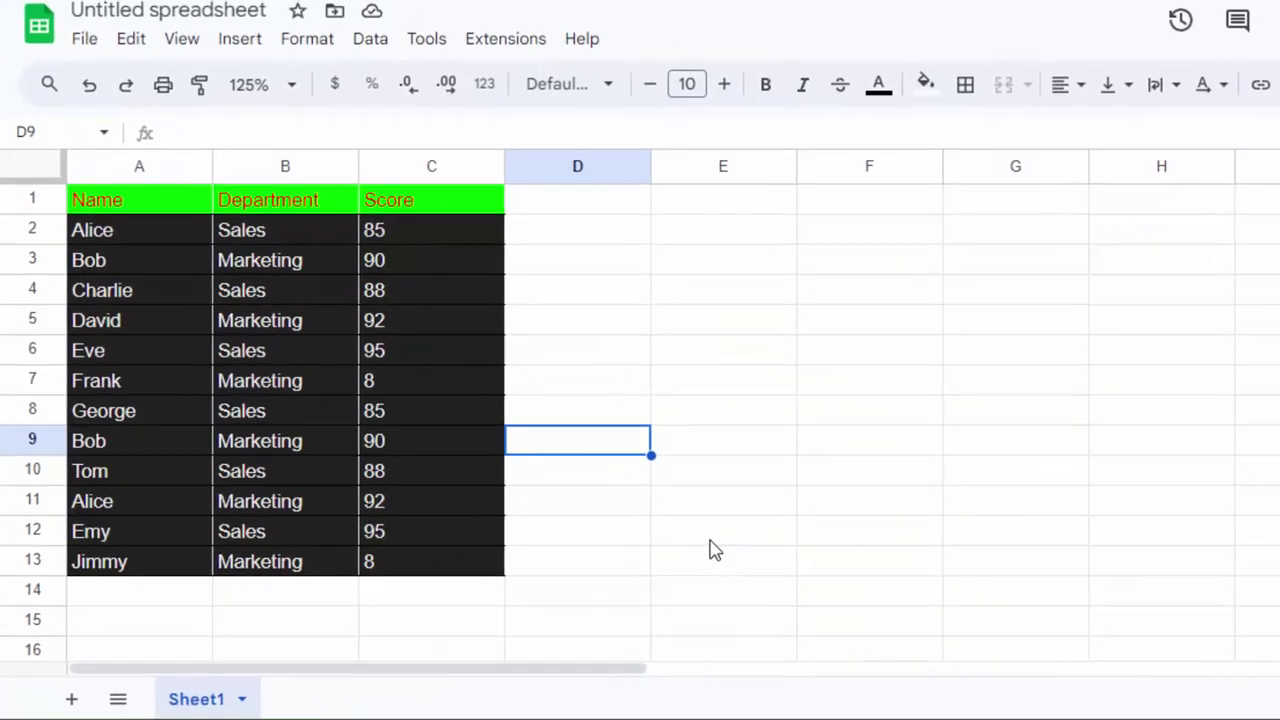
click(314, 78)
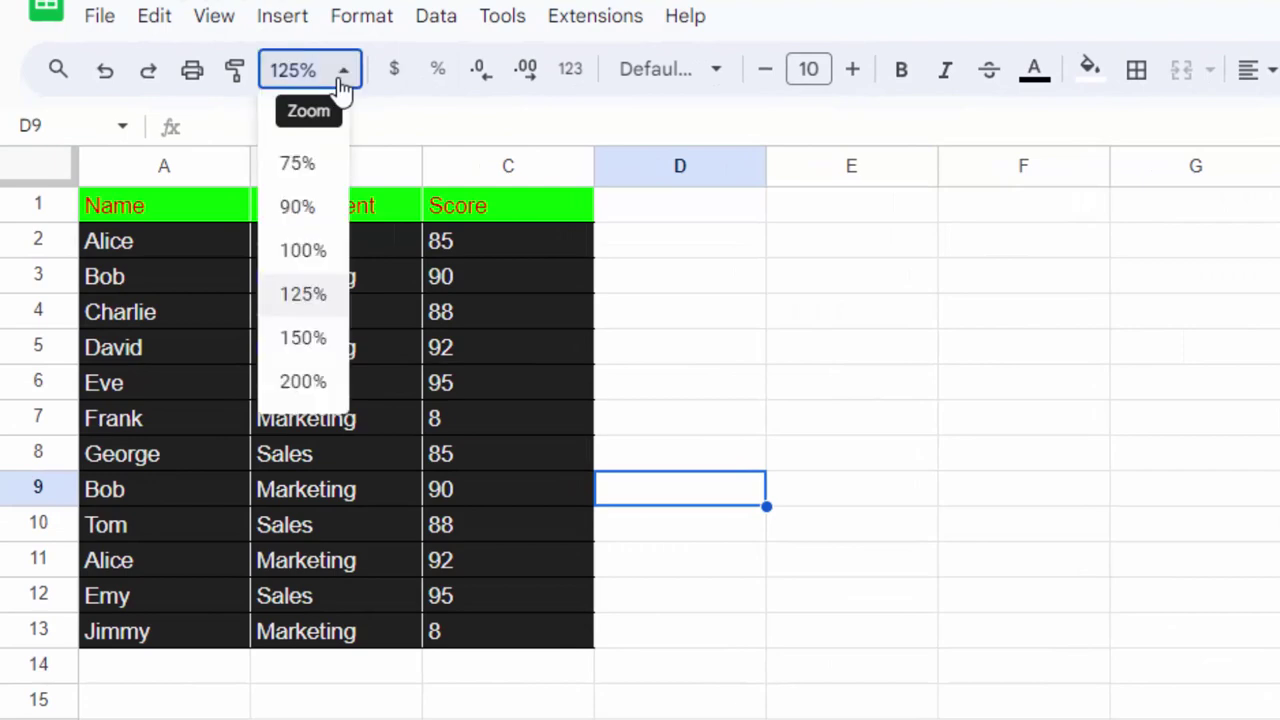
click(316, 338)
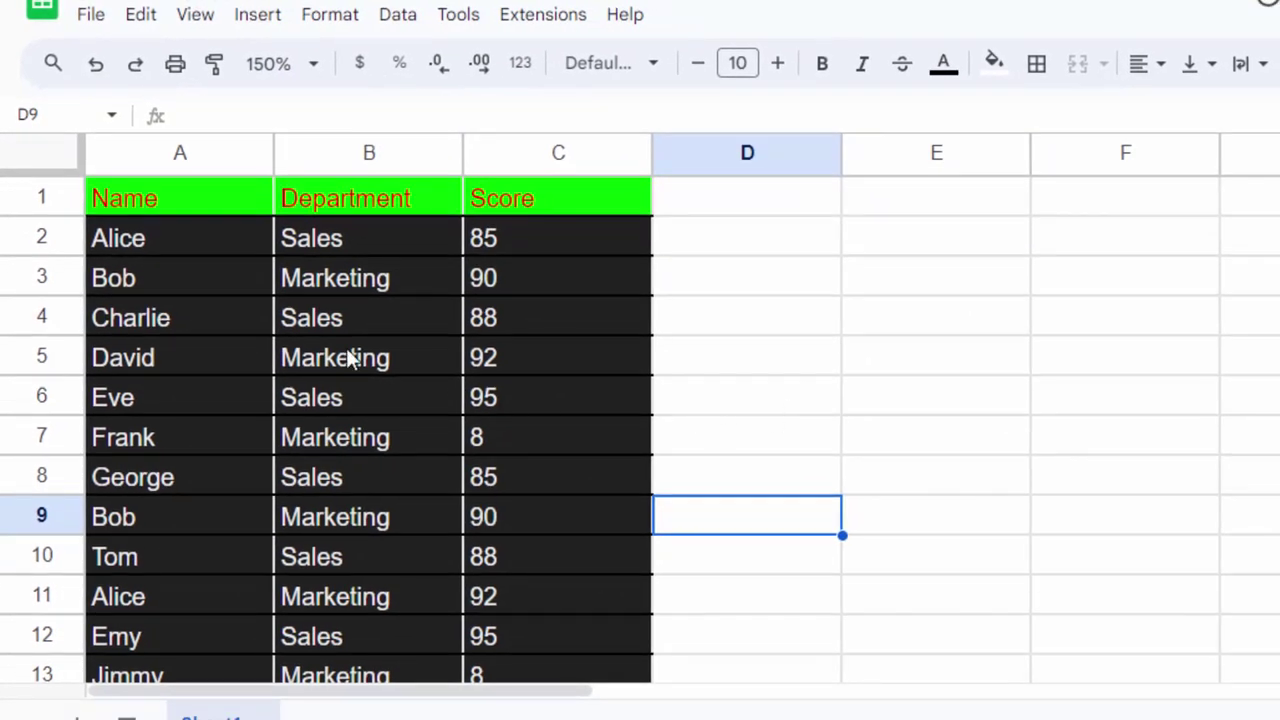
Point out the names from A2 to A11, including Bob, Tom and Alice
drag(216, 240, 164, 508)
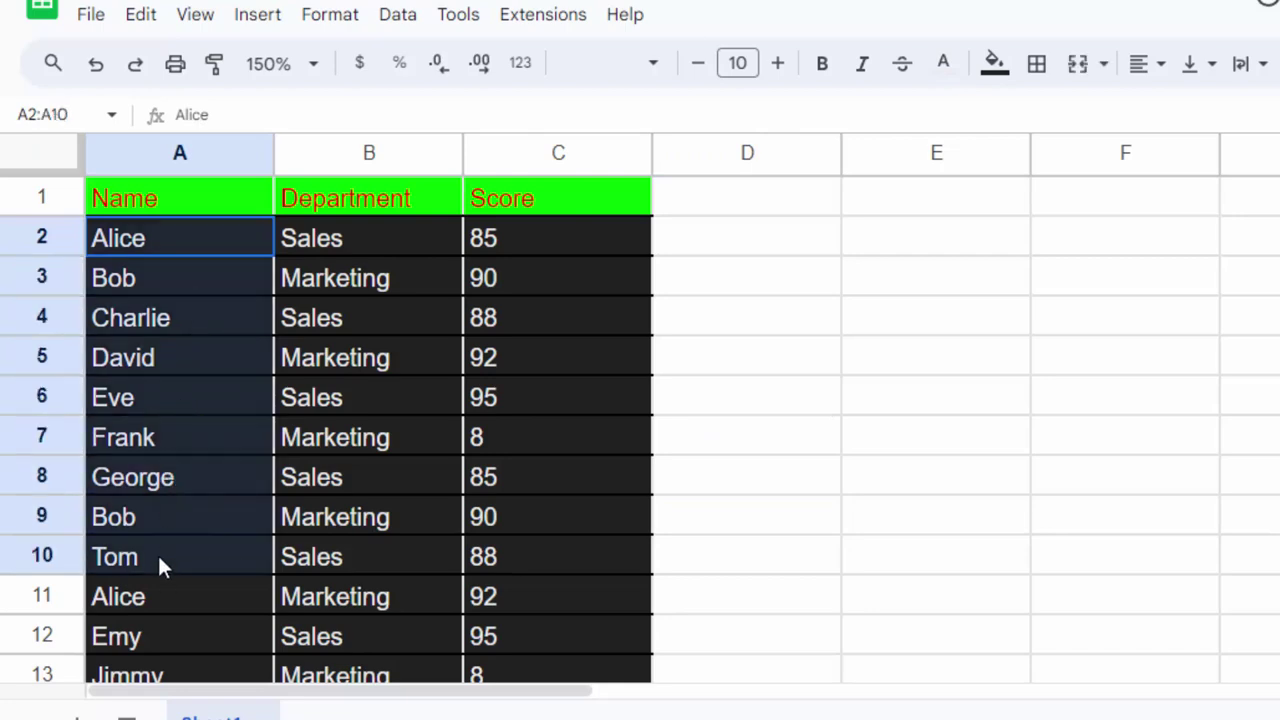
drag(165, 500, 157, 556)
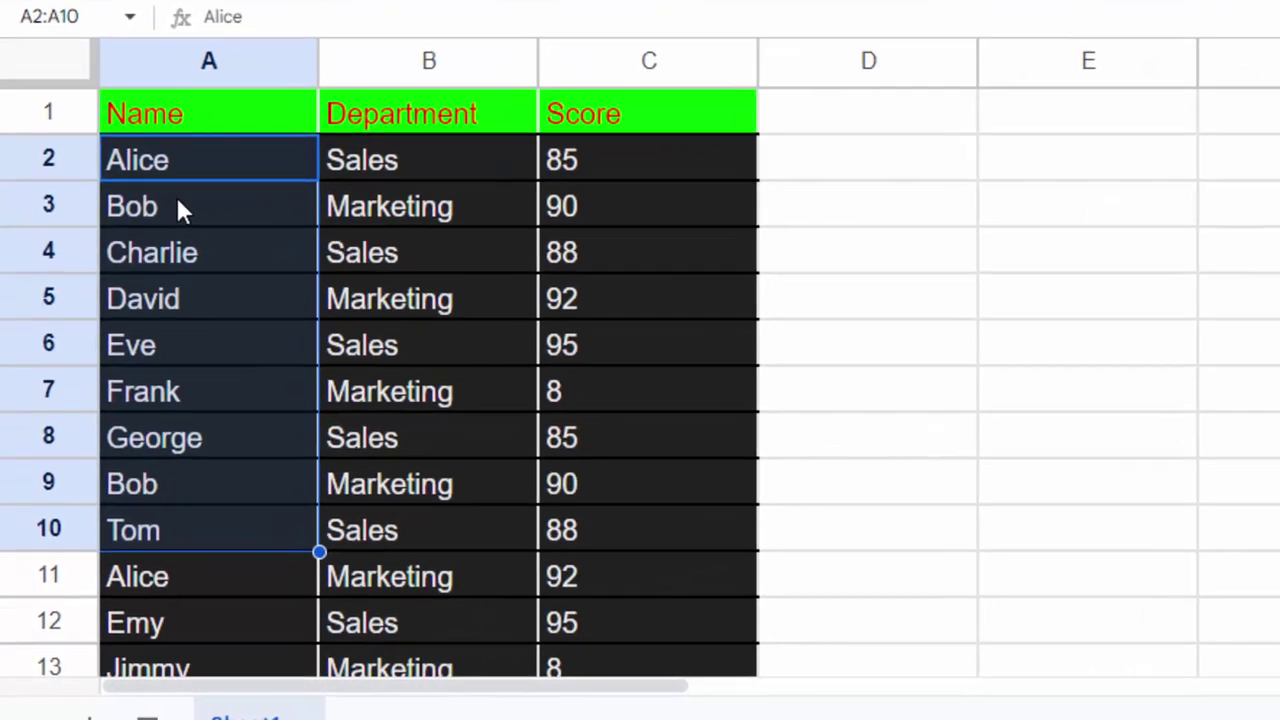
click(180, 205)
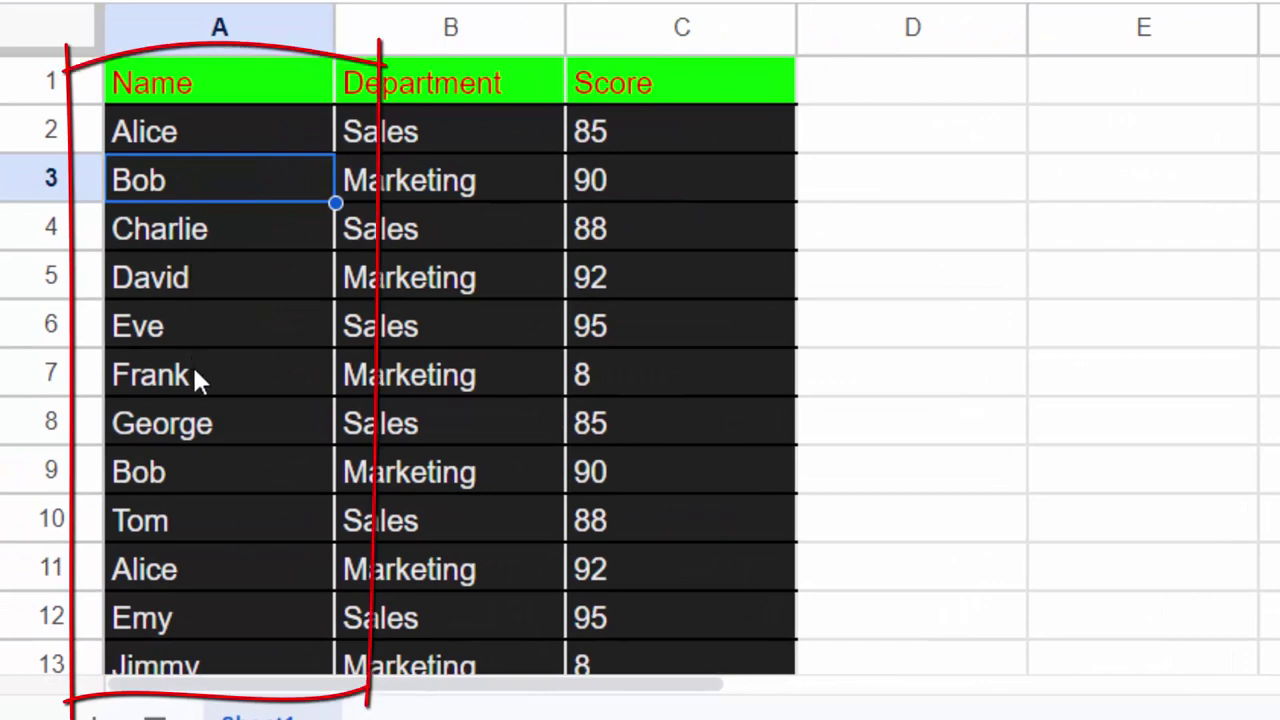
click(204, 472)
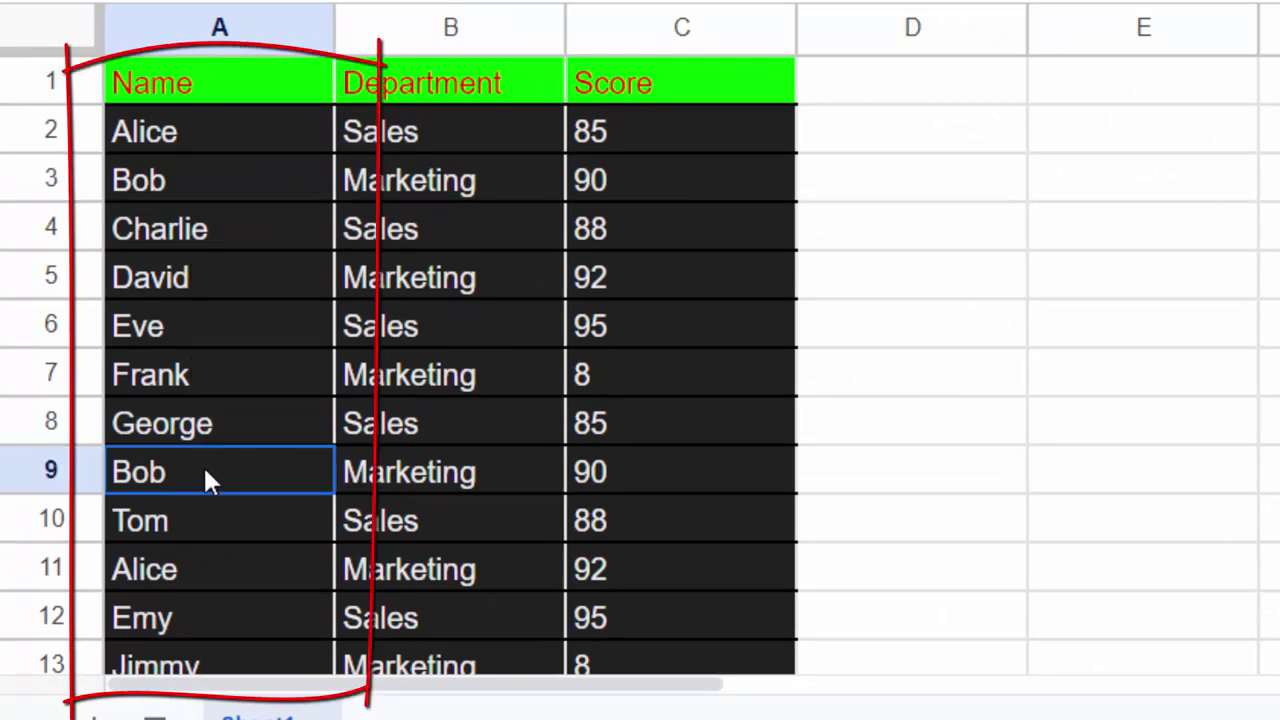
click(204, 520)
click(208, 570)
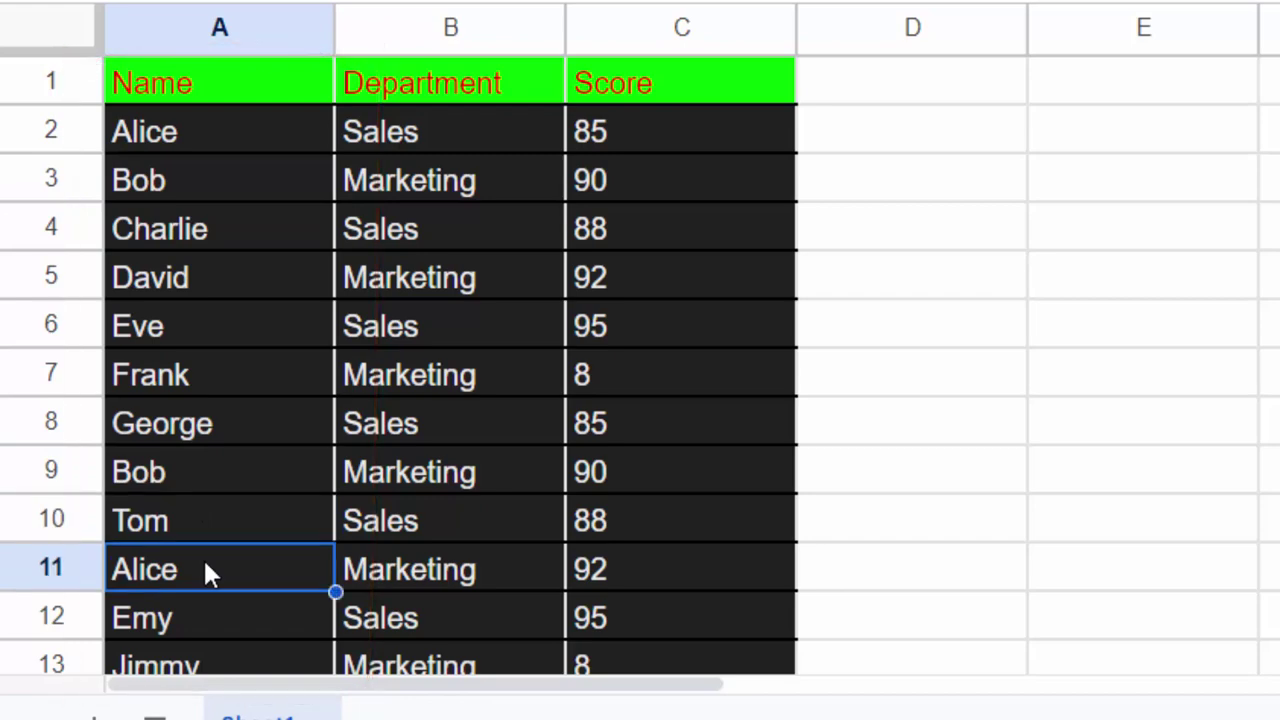
scroll(290, 480, down, 2)
scroll(310, 490, up, 3)
Point out the Sales and Marketing departments in B2–B10 and the score 85 in C2
click(436, 127)
click(440, 190)
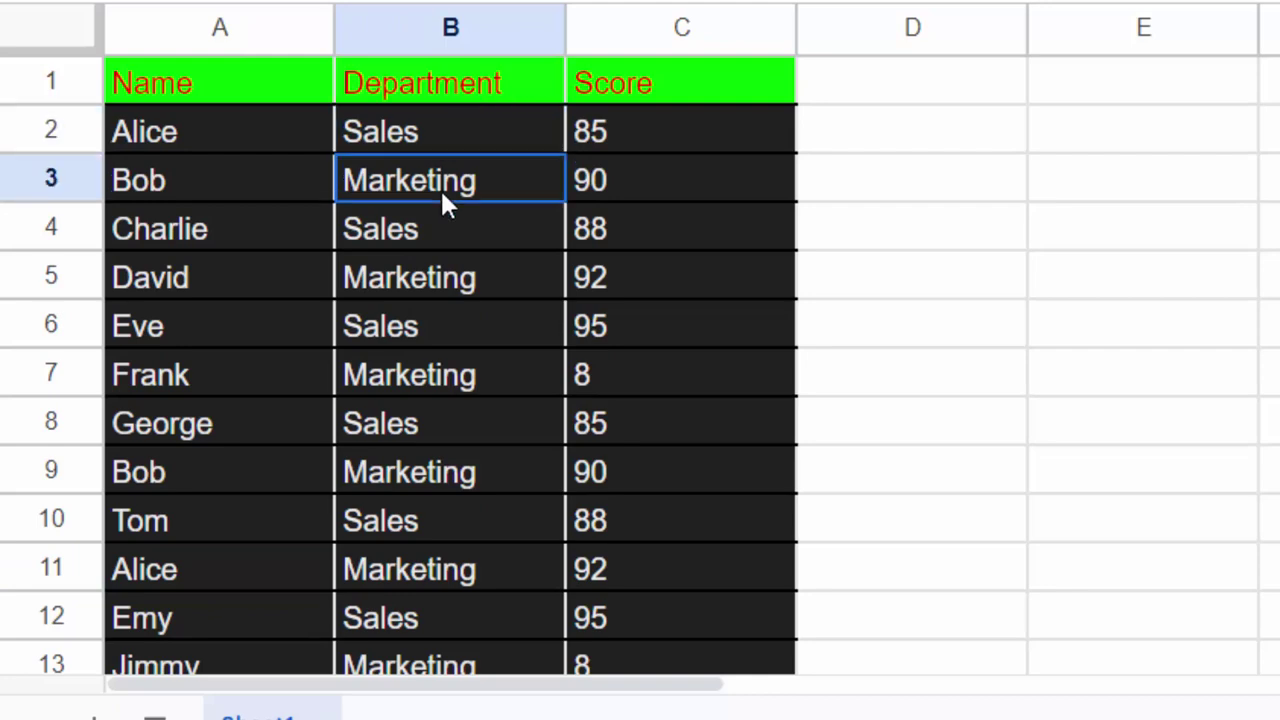
click(437, 238)
click(426, 282)
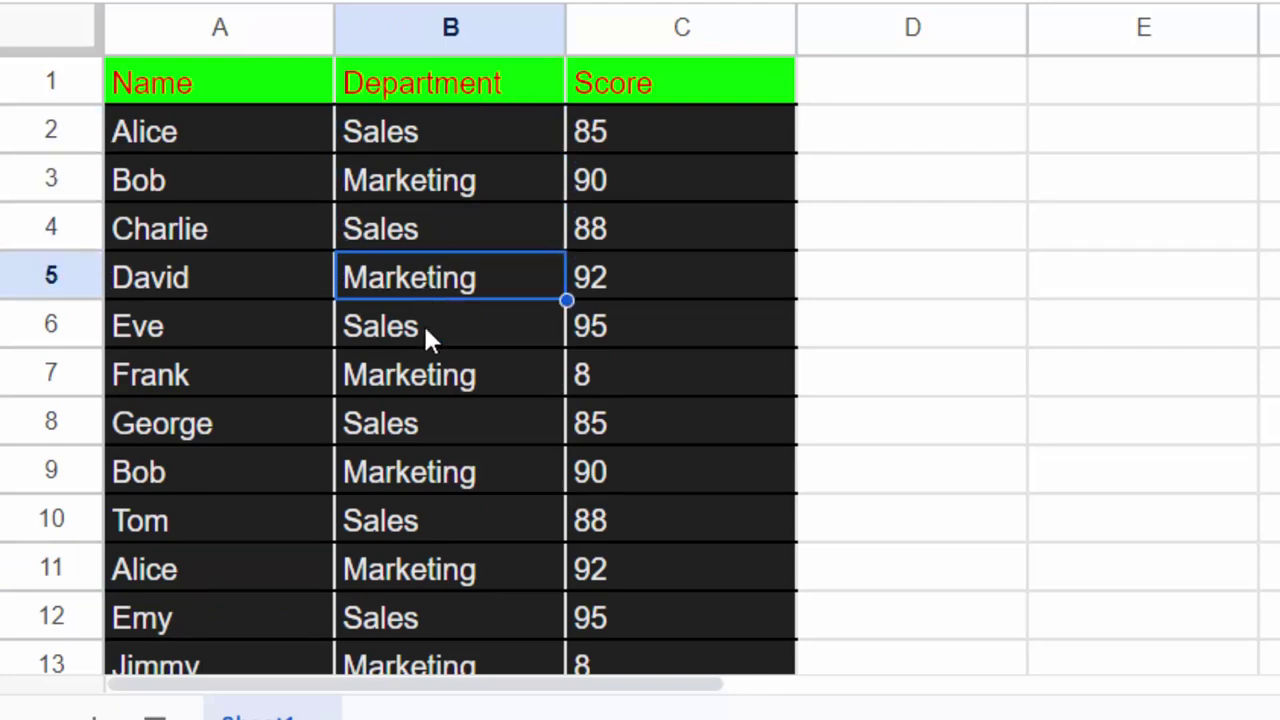
click(423, 325)
click(434, 376)
click(430, 468)
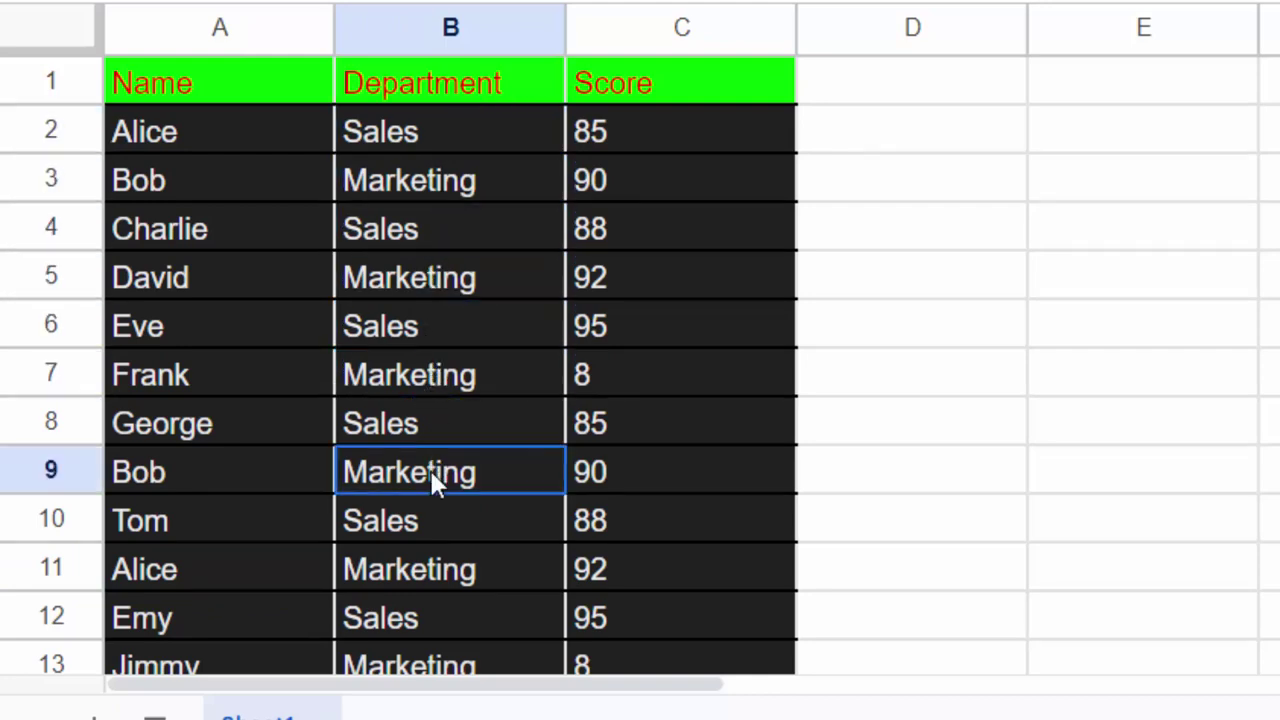
click(433, 520)
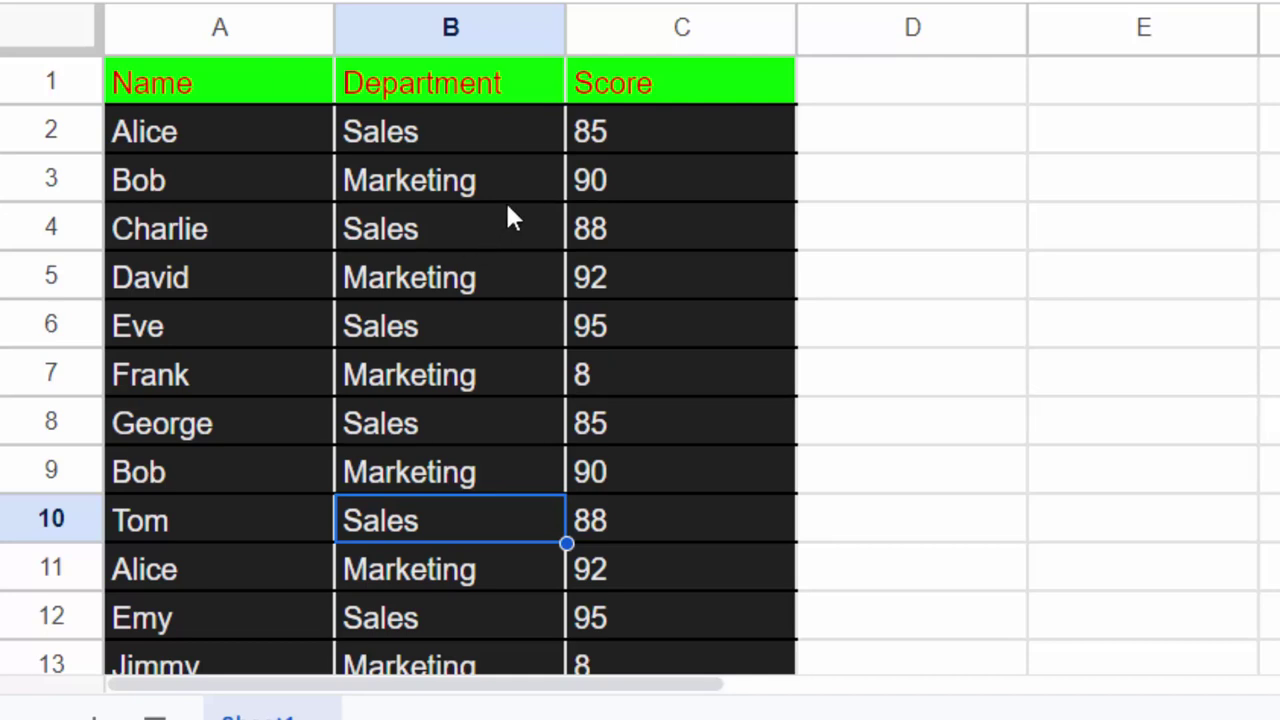
click(695, 152)
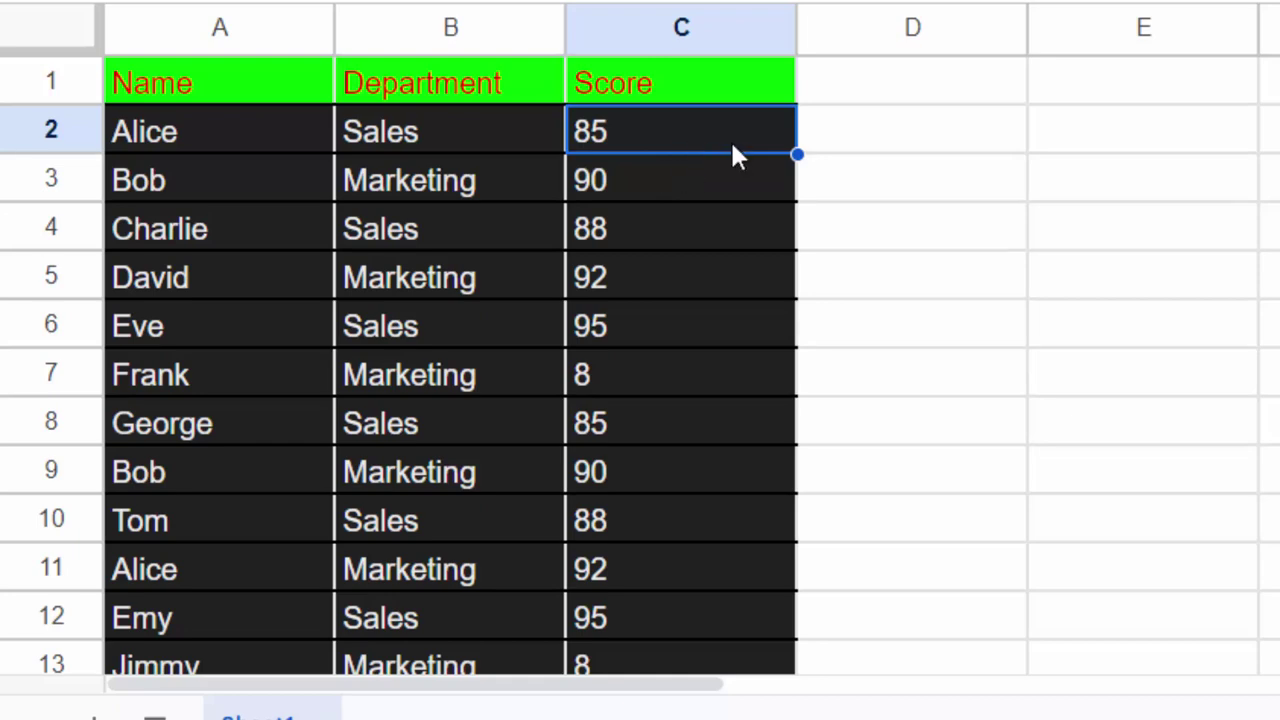
Enter =COUNTIFS(B2:B13,"Sales",C2:C13,">80") in E8 so it returns 6
click(1143, 423)
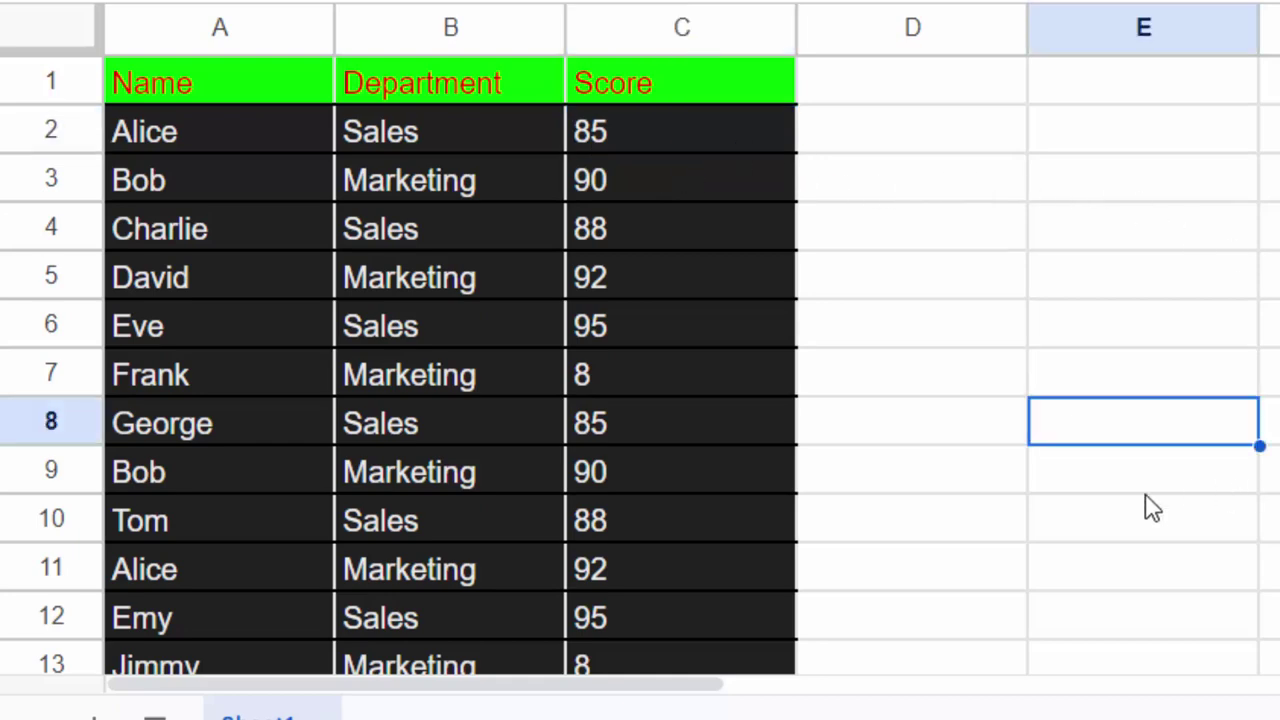
text(=)
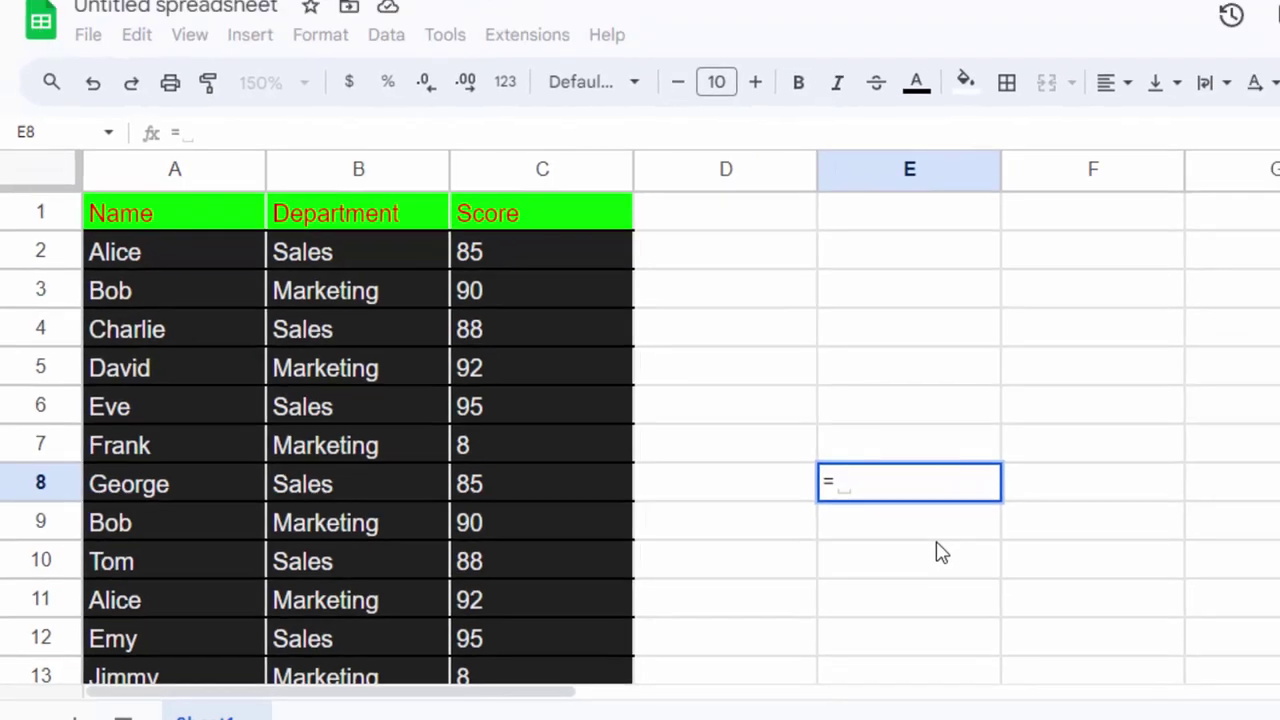
text(counti)
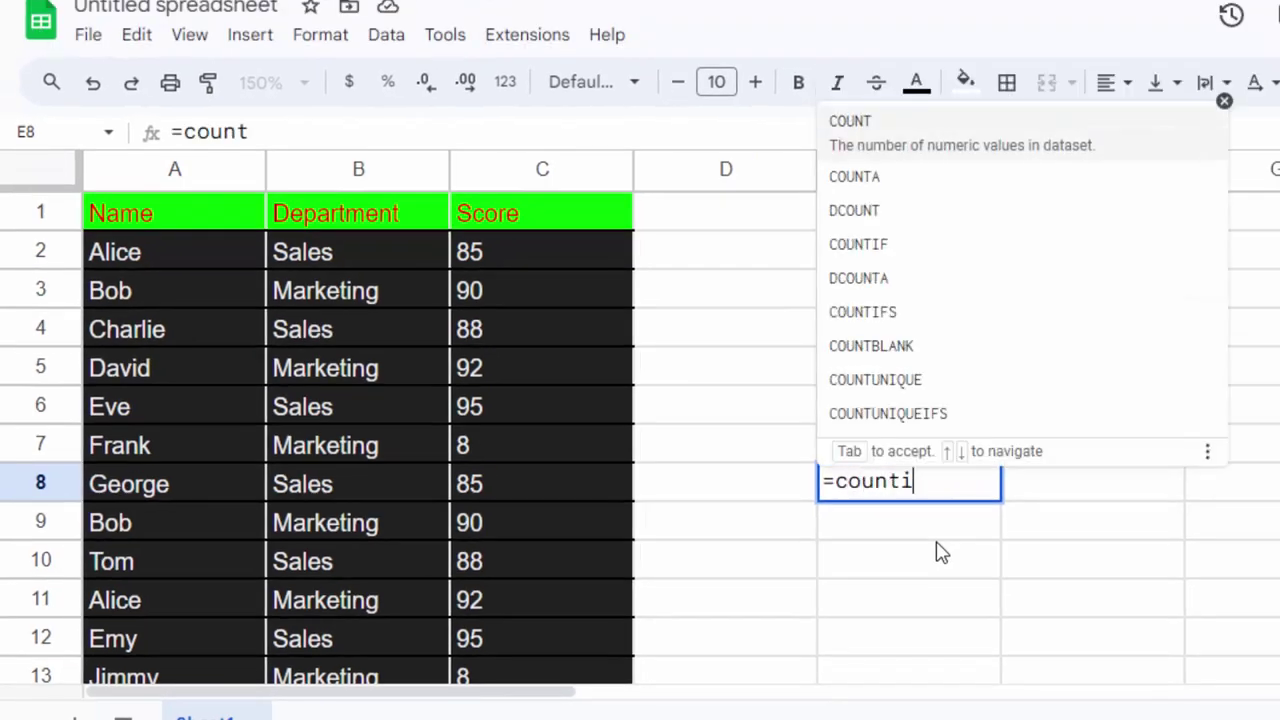
text(fs)
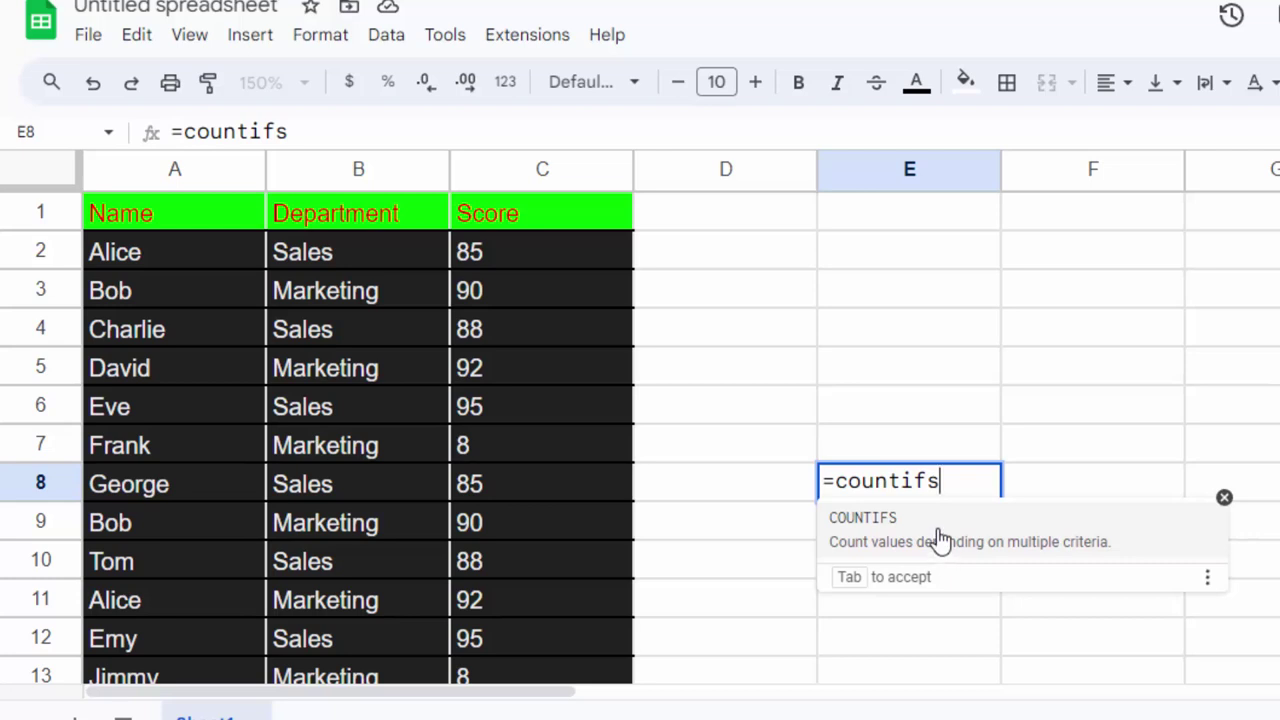
click(940, 540)
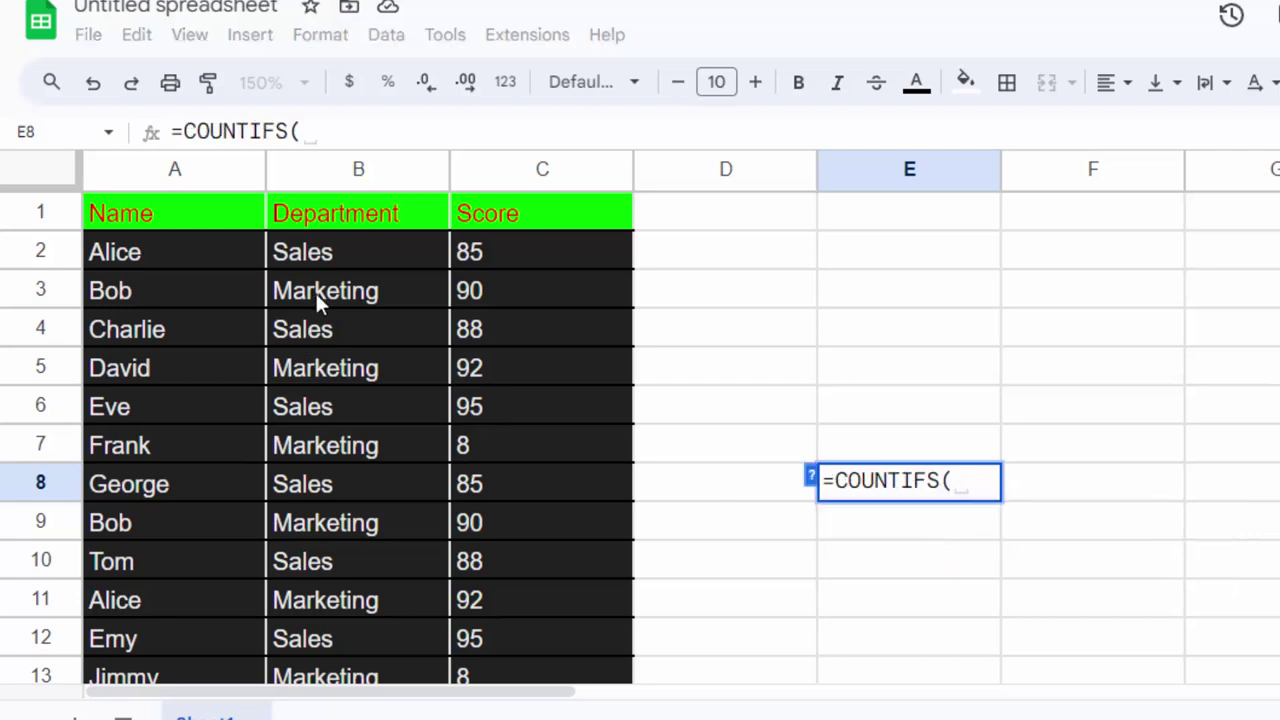
drag(323, 249, 330, 603)
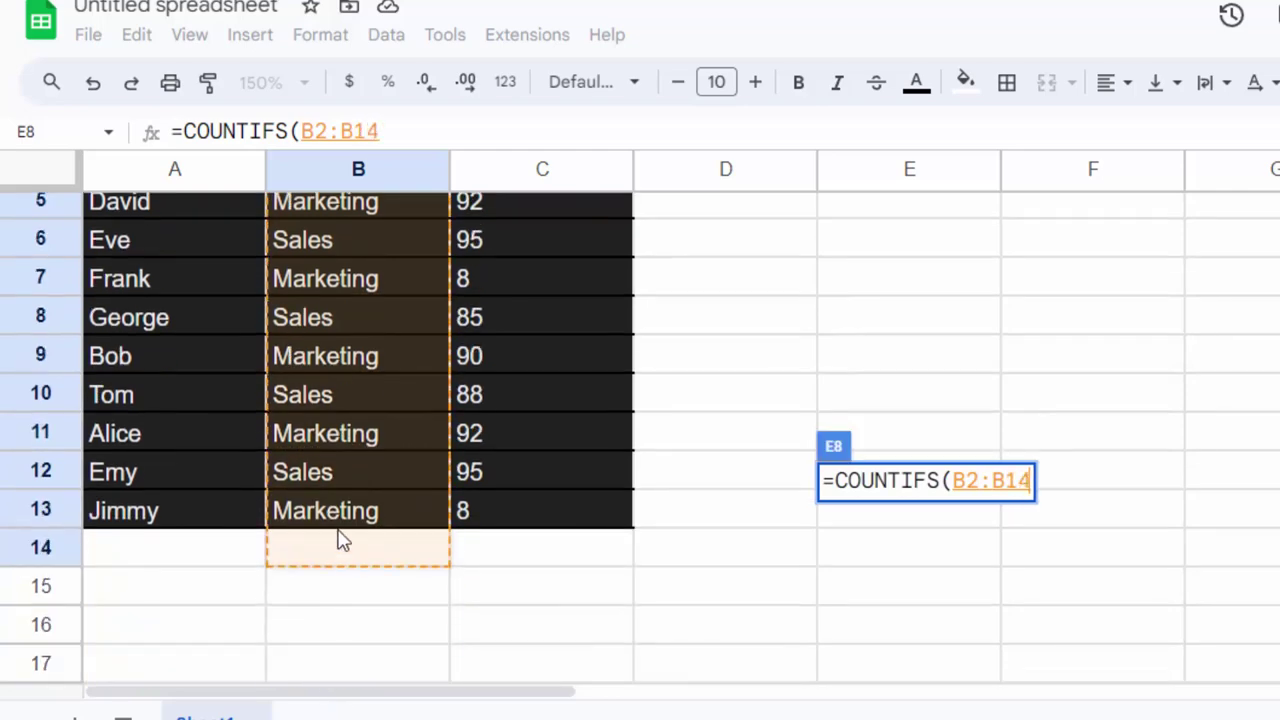
drag(330, 603, 338, 520)
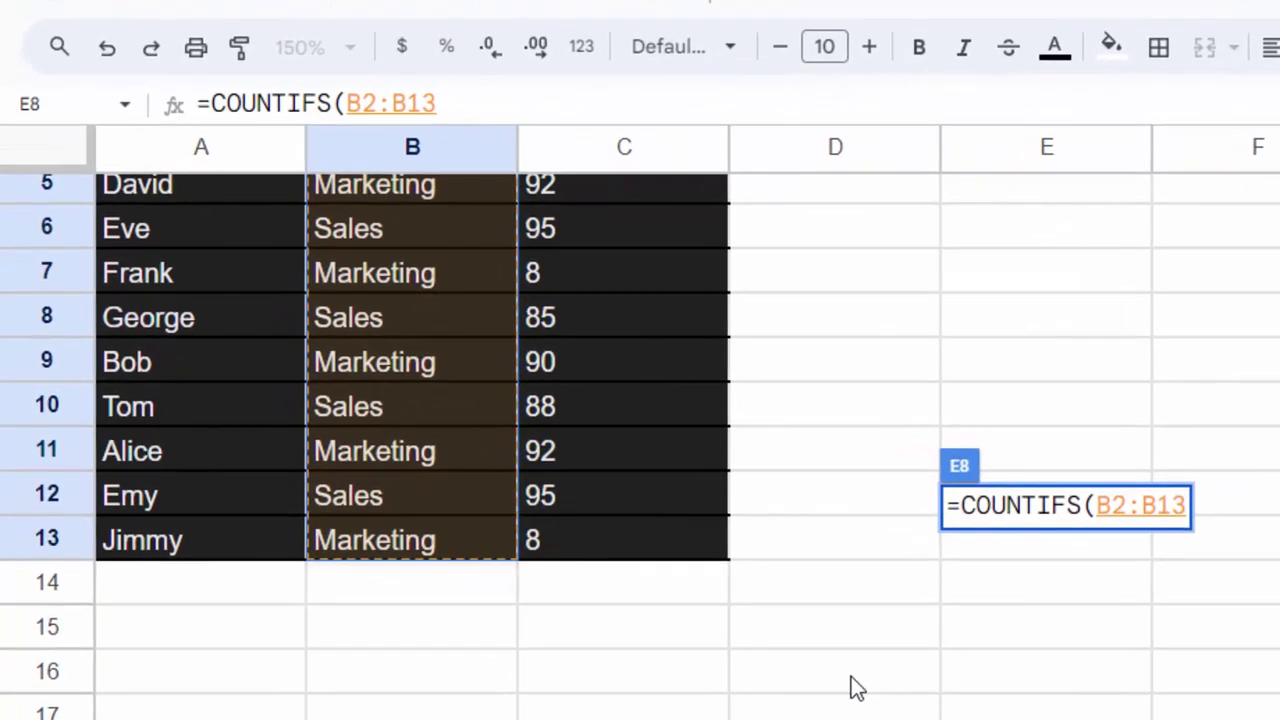
text(,)
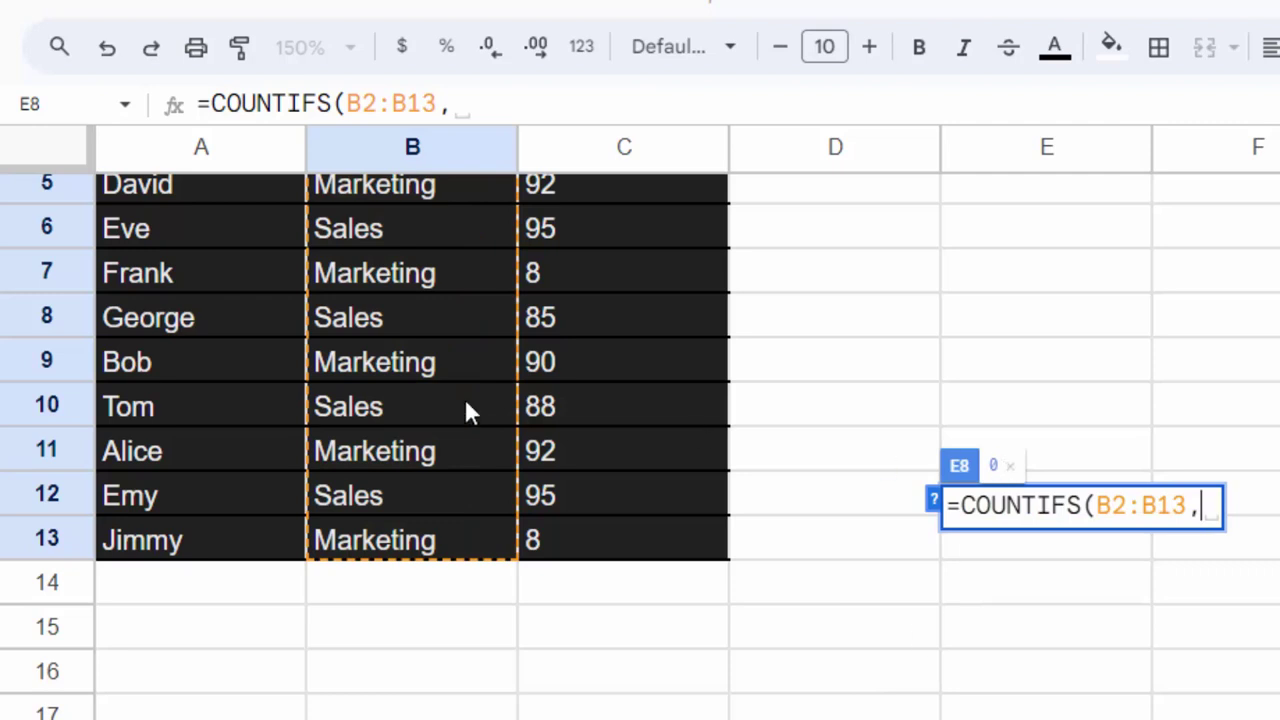
scroll(502, 390, up, 3)
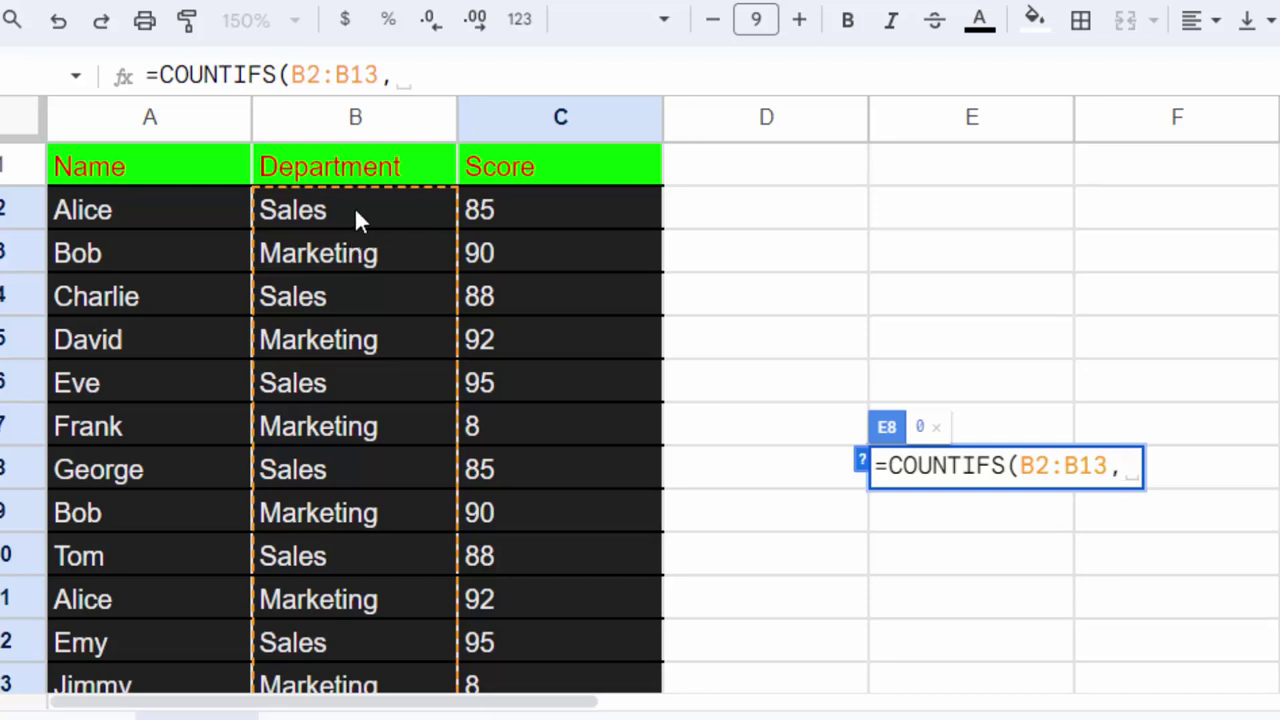
text(")
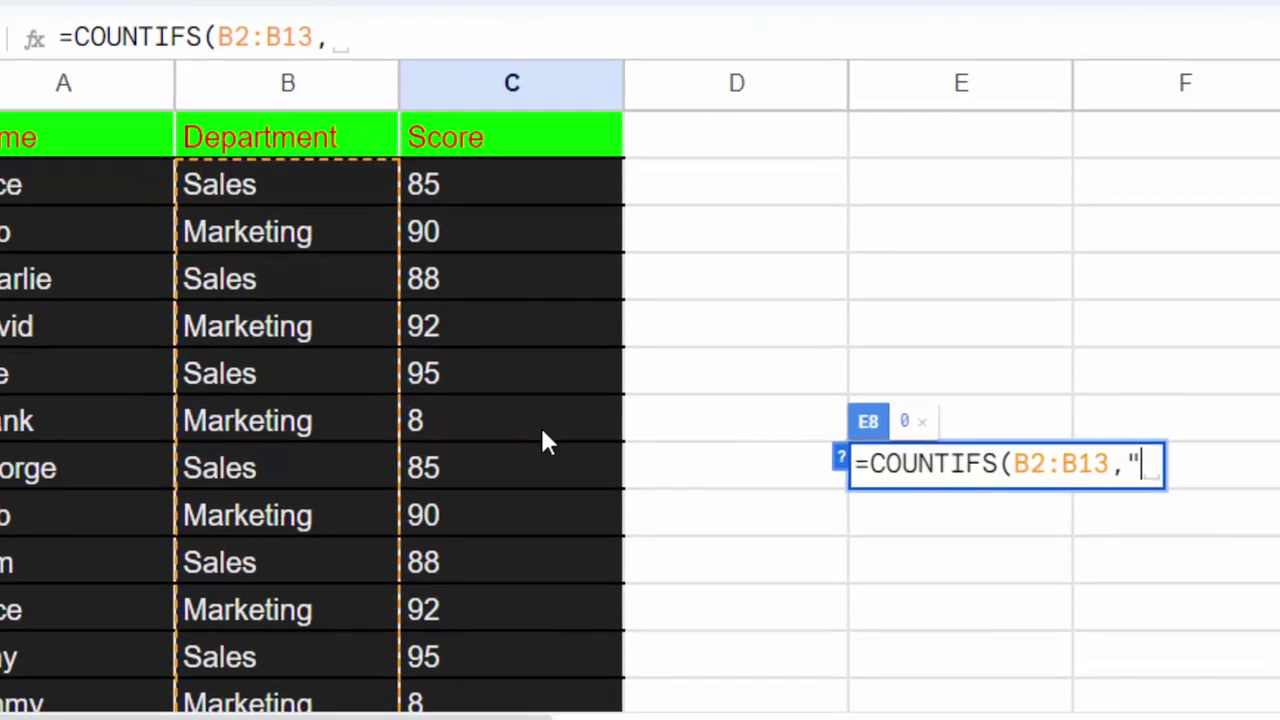
text(Sa)
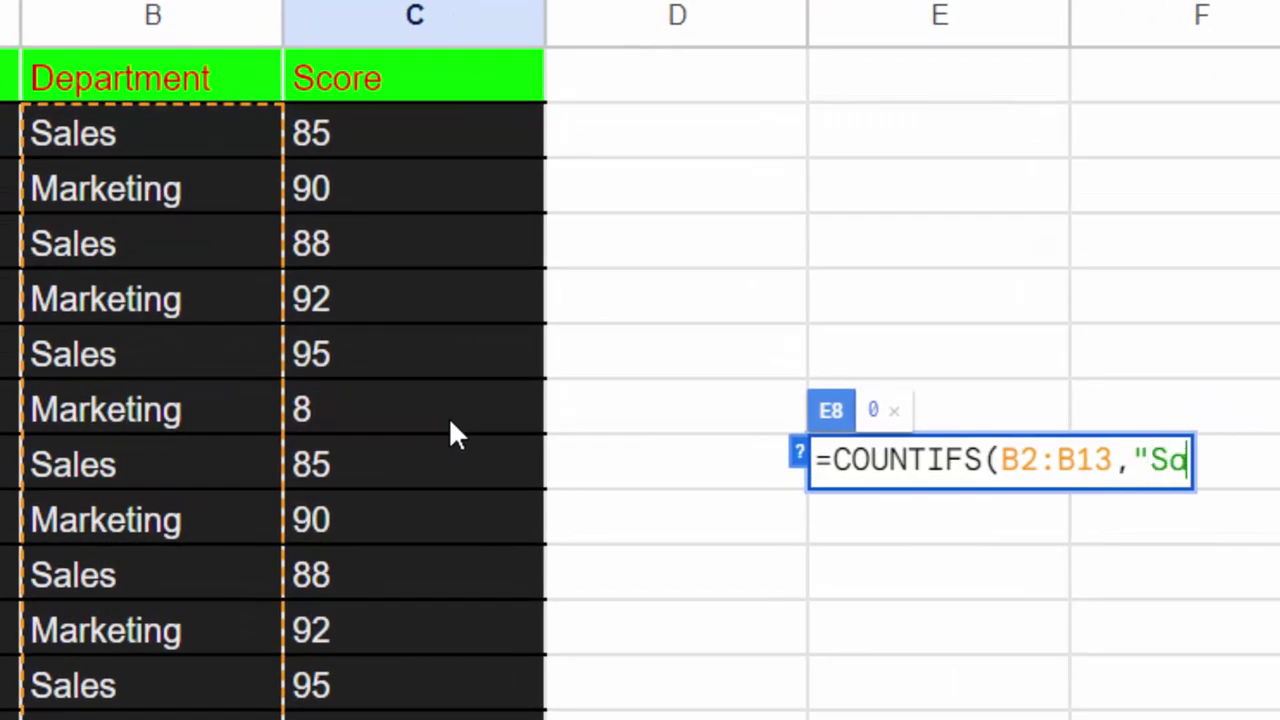
text(l)
text(es)
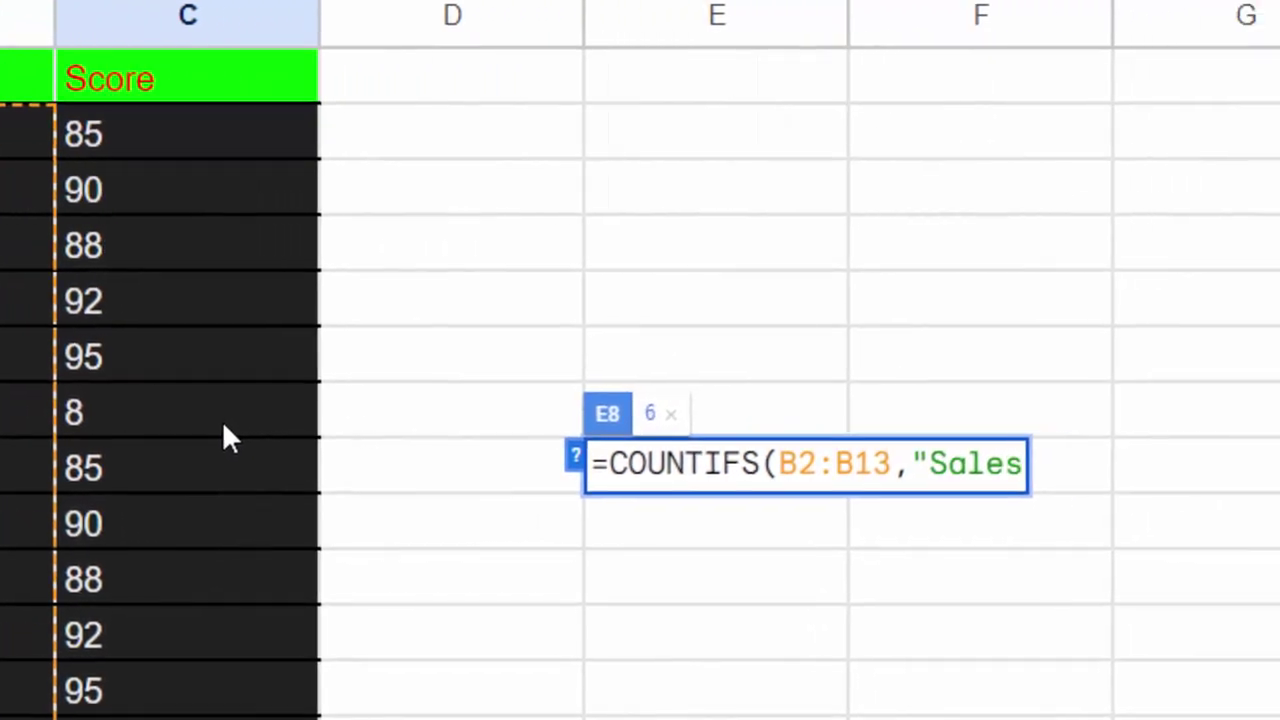
text(")
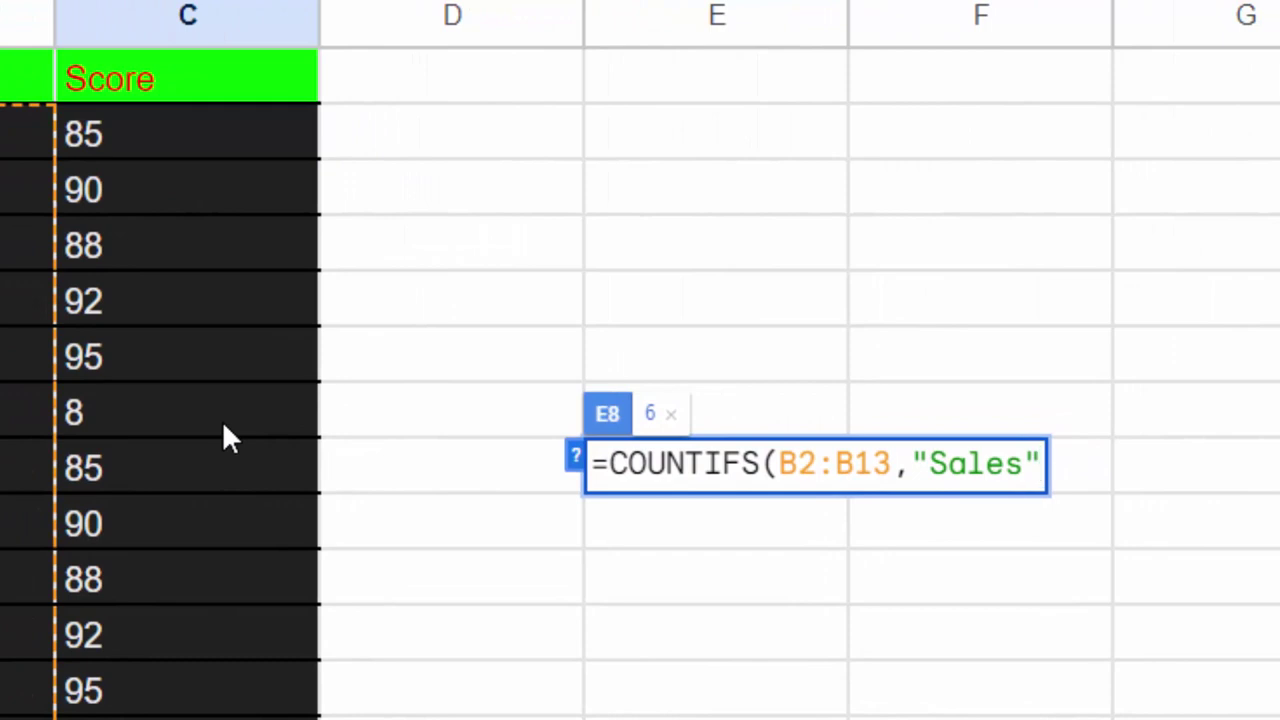
text(,)
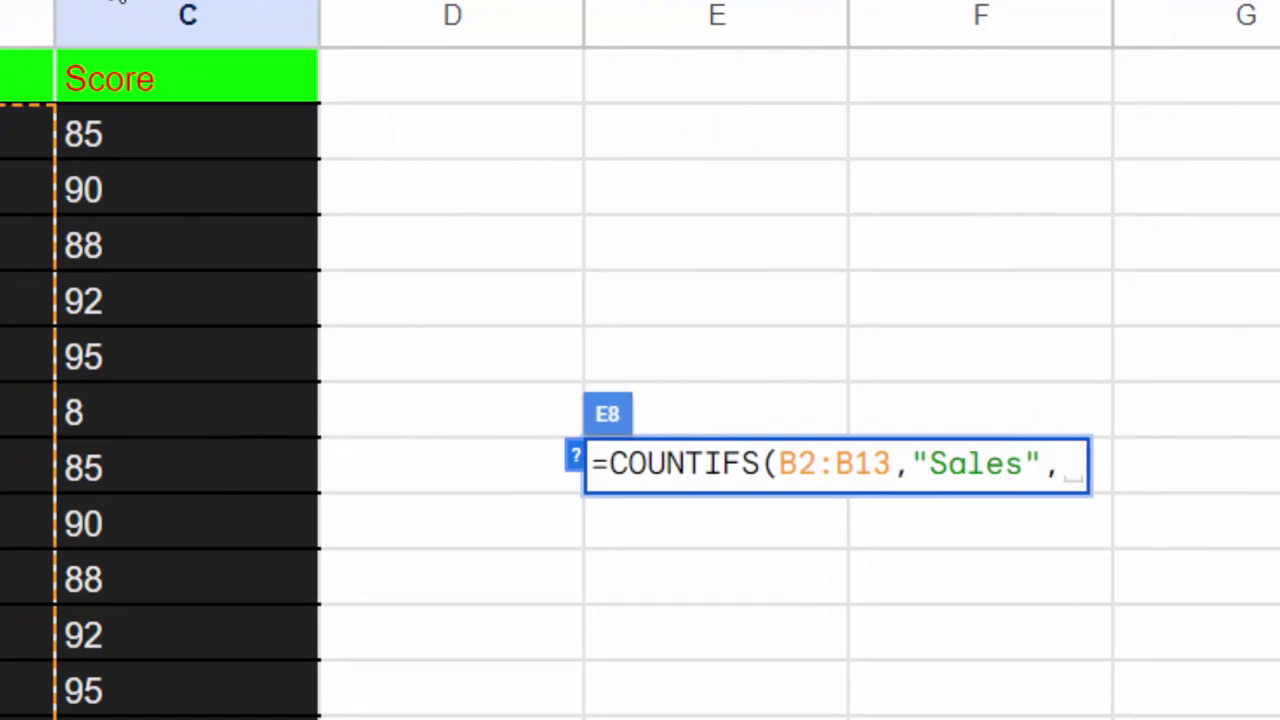
mouse_move(160, 135)
mouse_down()
mouse_move(222, 582)
mouse_move(240, 580)
mouse_up()
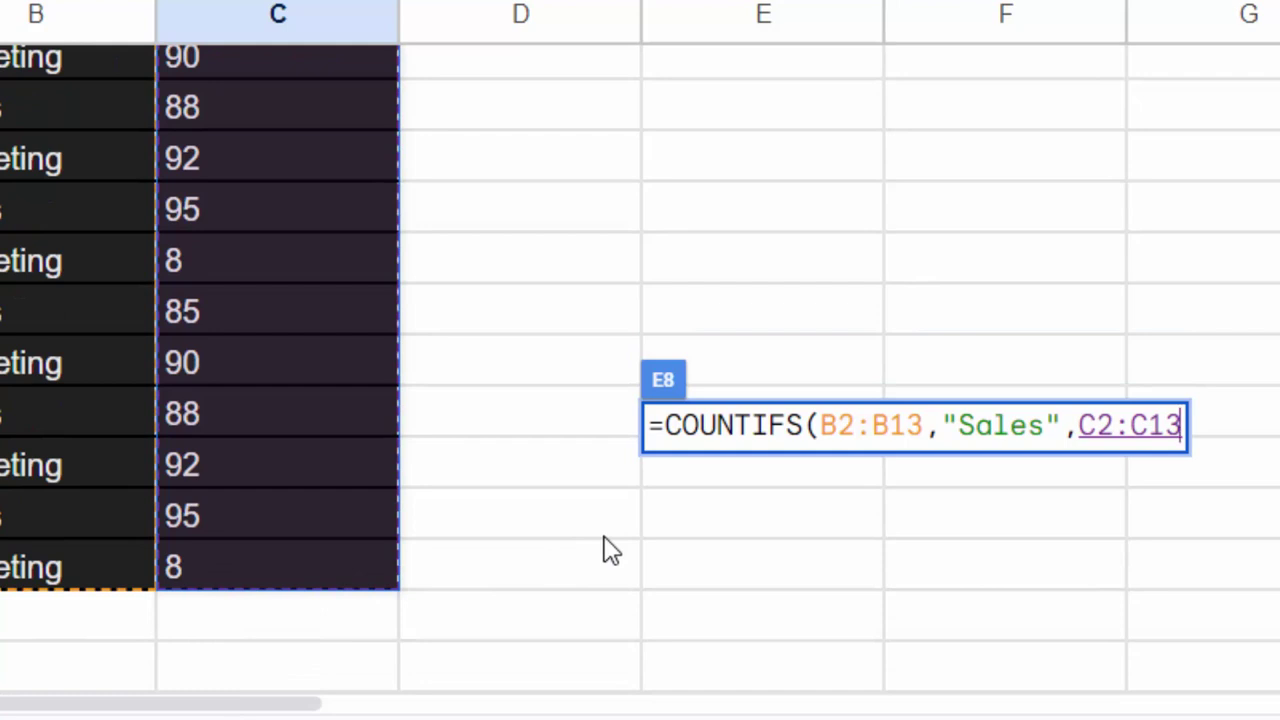
text(,")
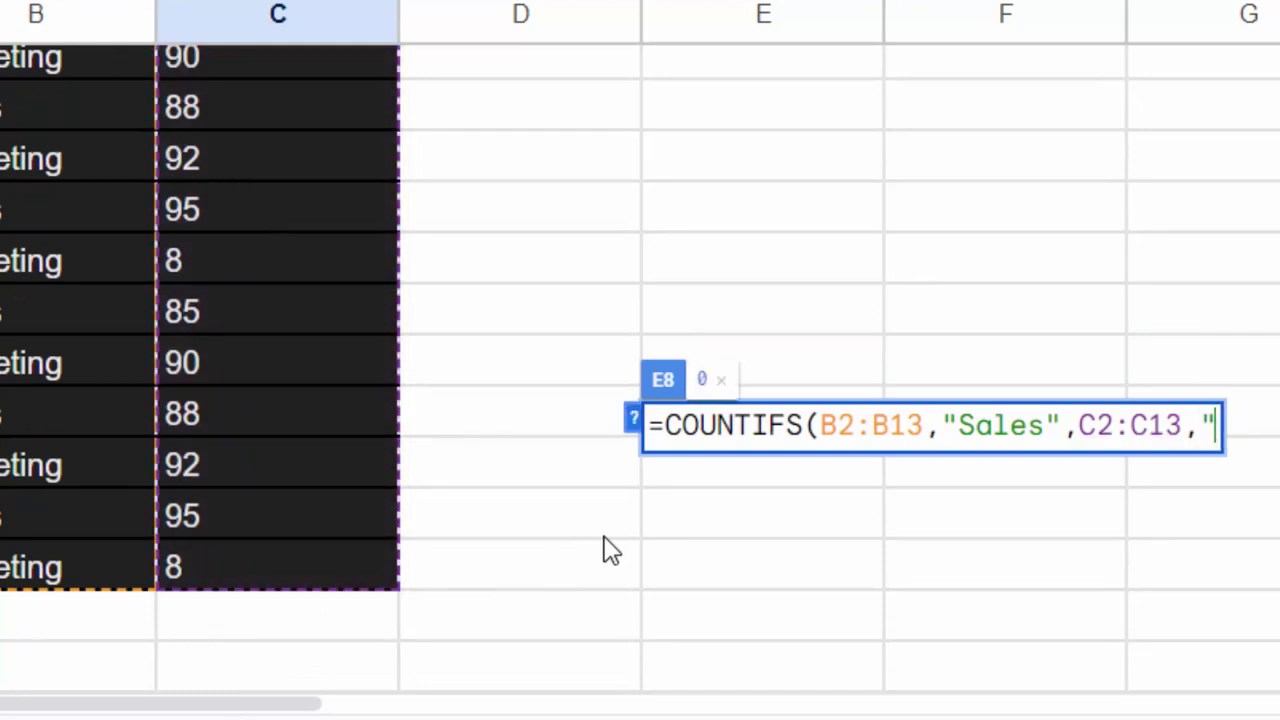
text(>8)
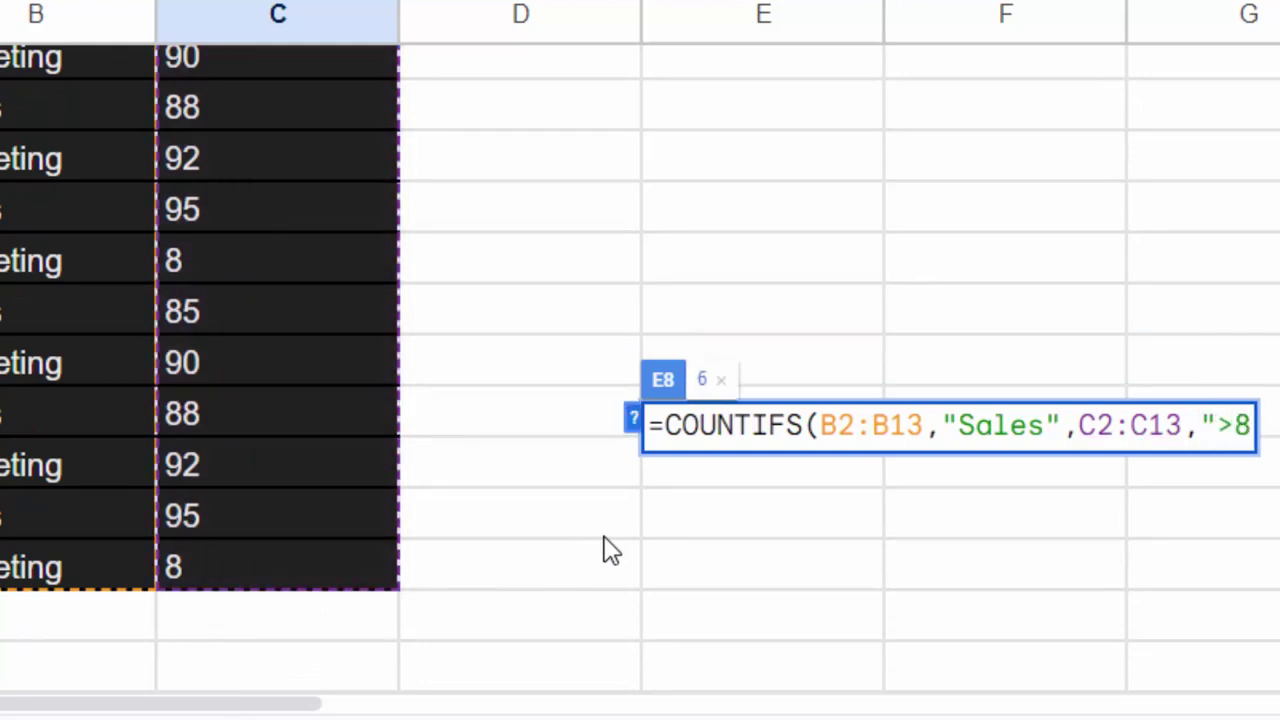
text(0)
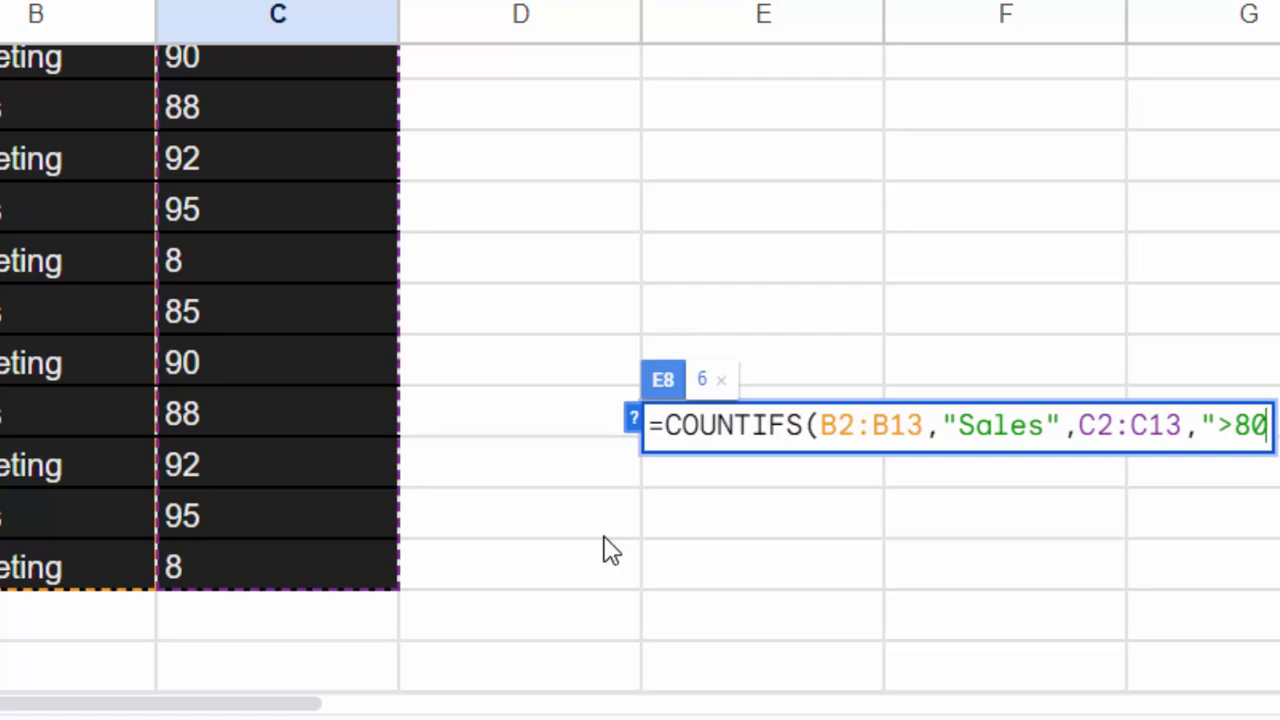
text(")
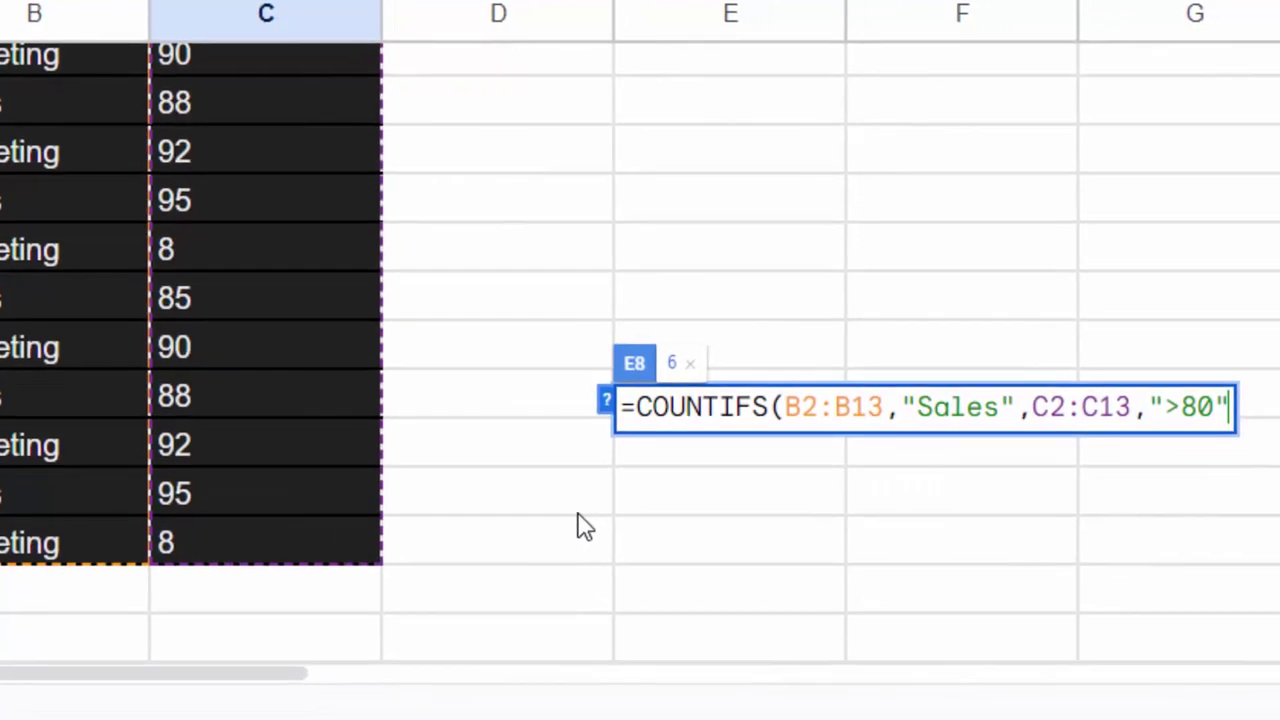
text())
key(Return)
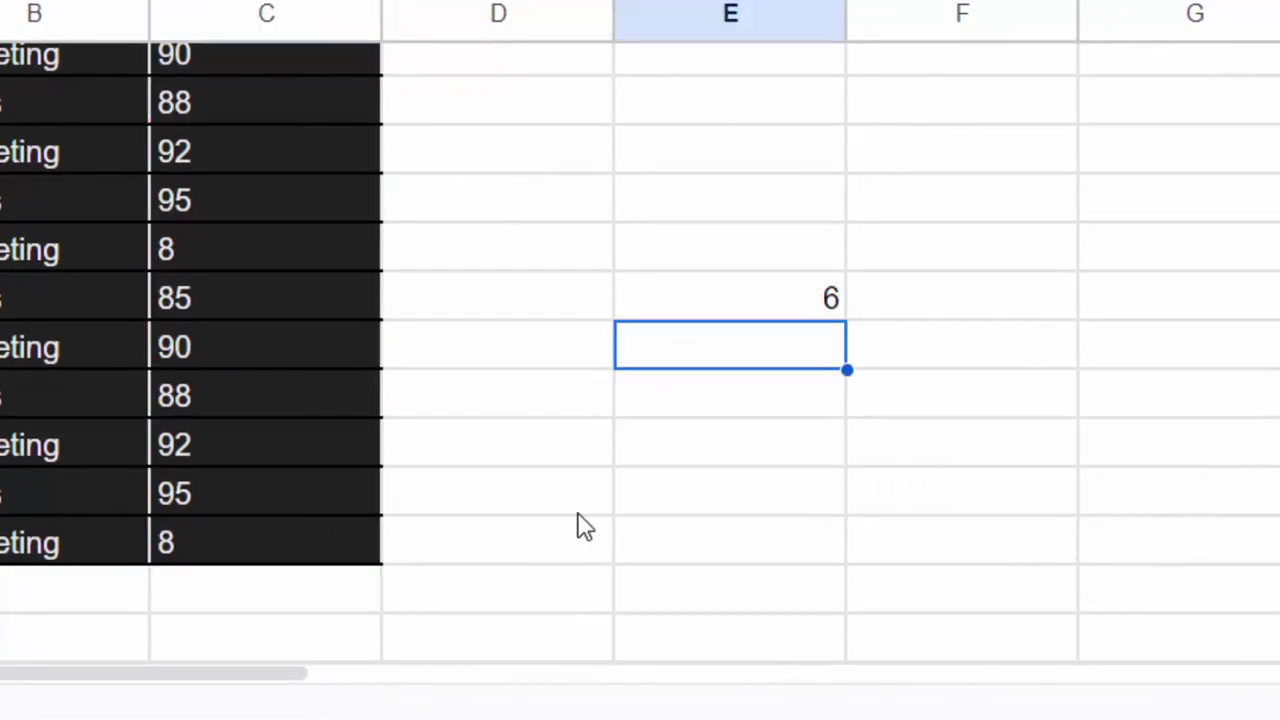
Fill Alice's row (A2:C2) yellow with black text
click(680, 308)
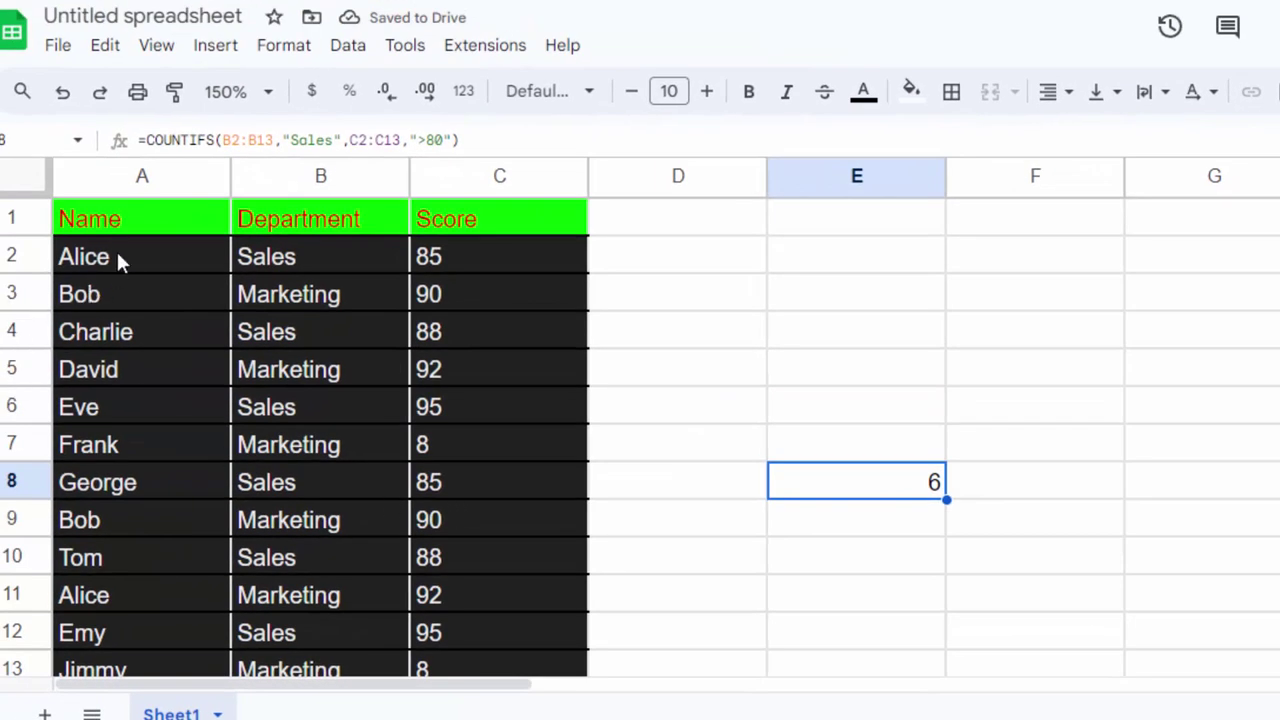
click(121, 259)
mouse_move(121, 259)
mouse_down()
mouse_move(442, 259)
mouse_move(433, 264)
mouse_up()
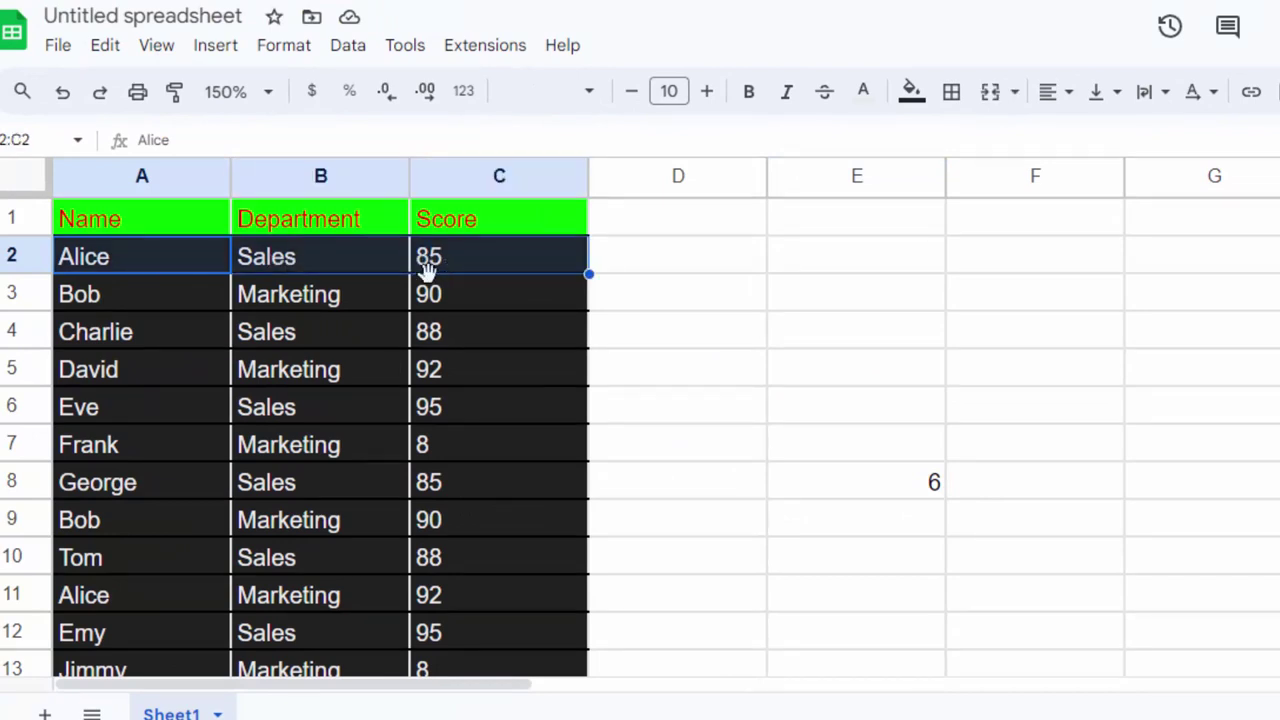
click(911, 91)
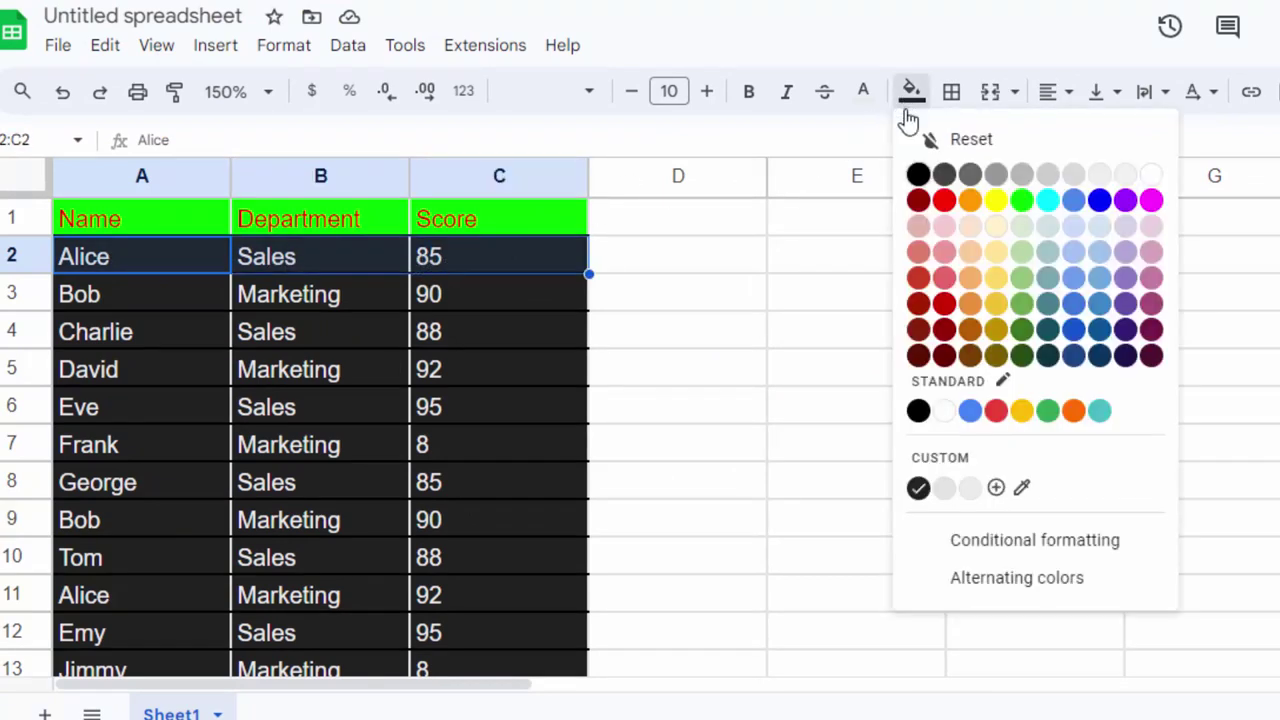
click(996, 200)
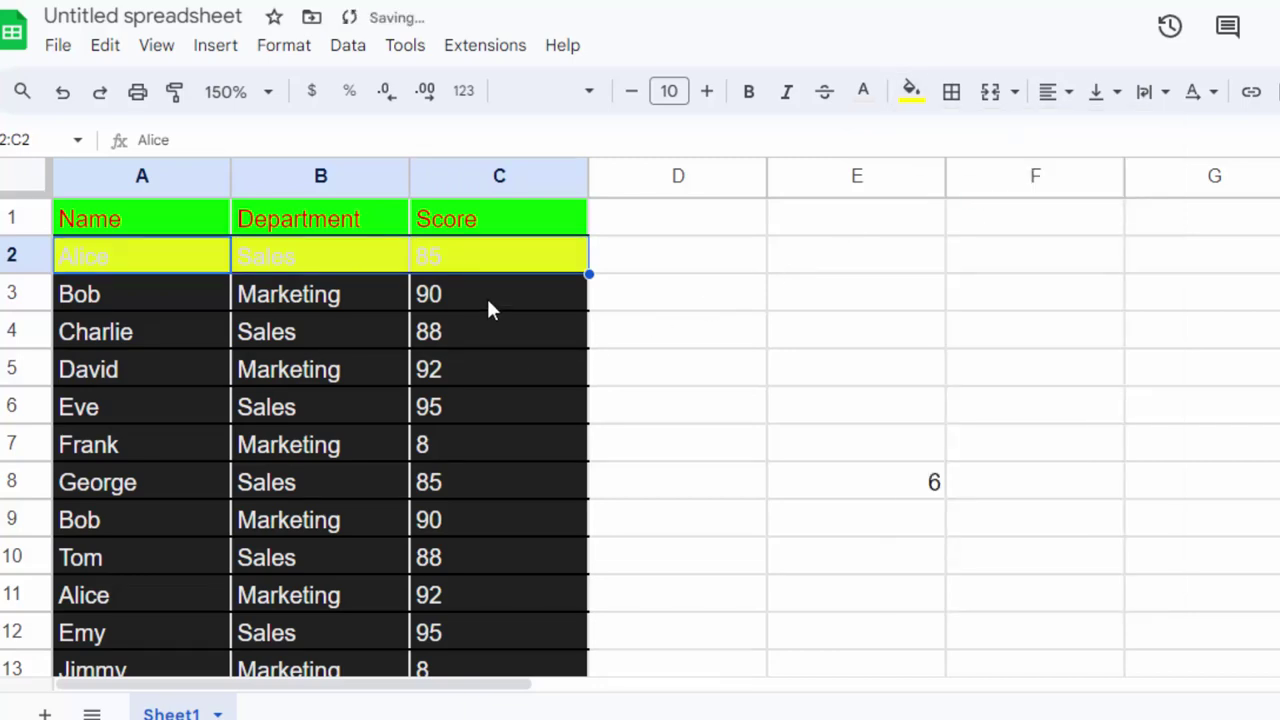
click(866, 93)
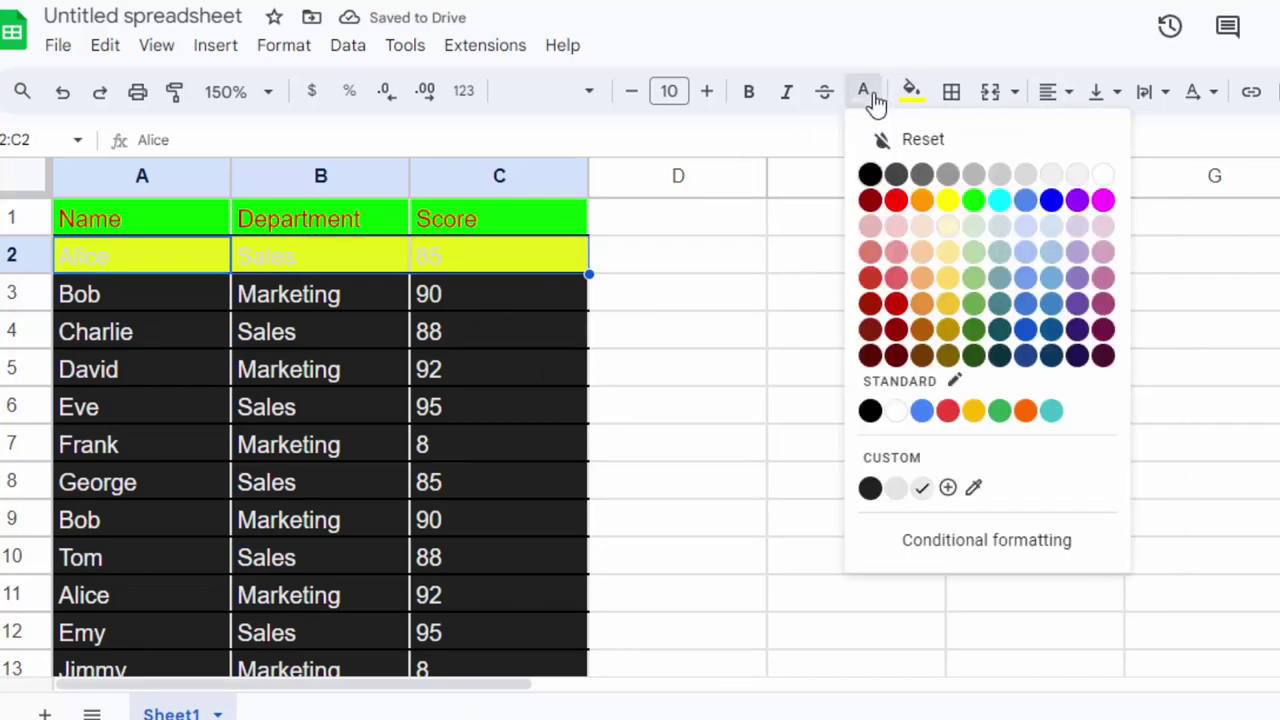
click(869, 173)
click(732, 303)
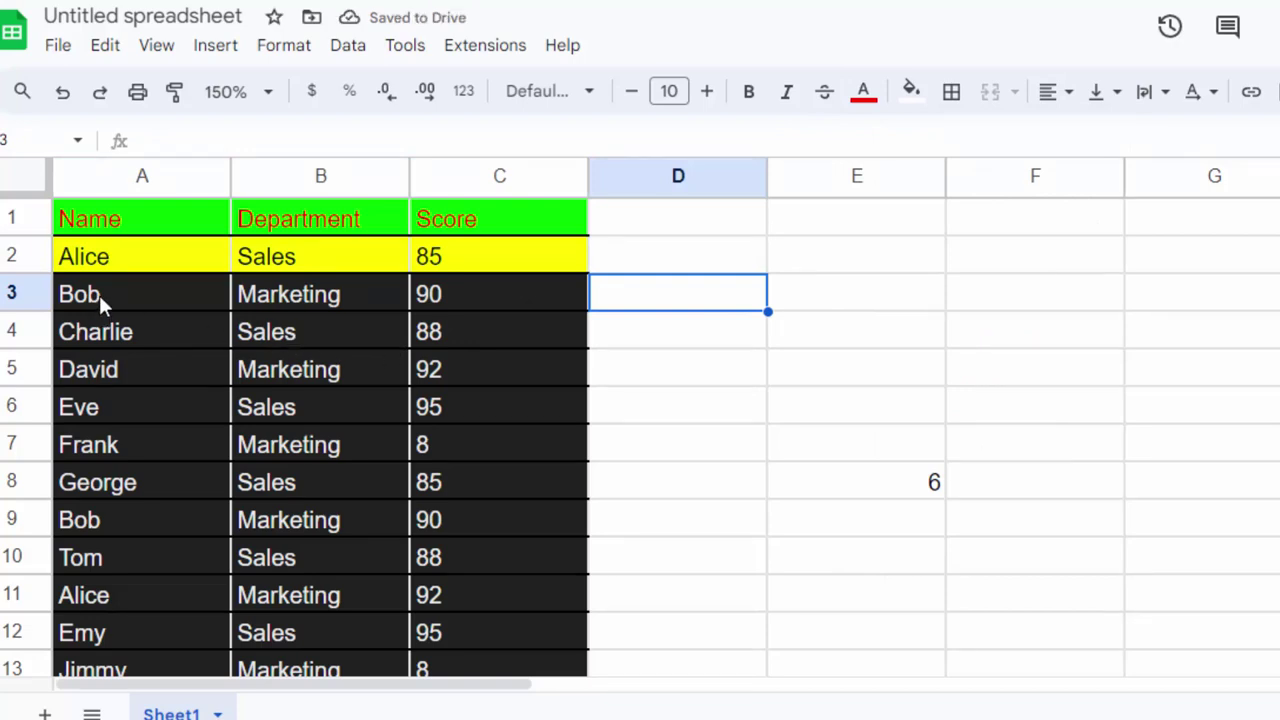
Fill Charlie's row (A4:C4) teal
click(170, 334)
drag(172, 334, 472, 330)
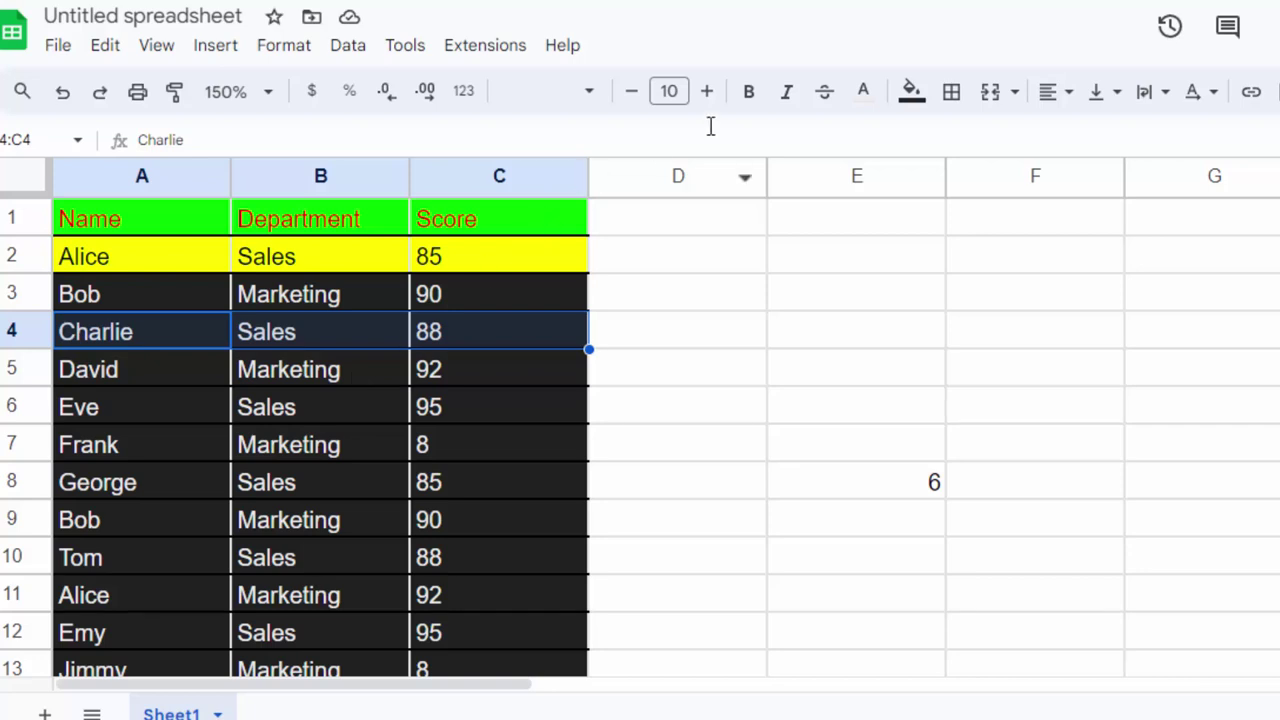
click(909, 92)
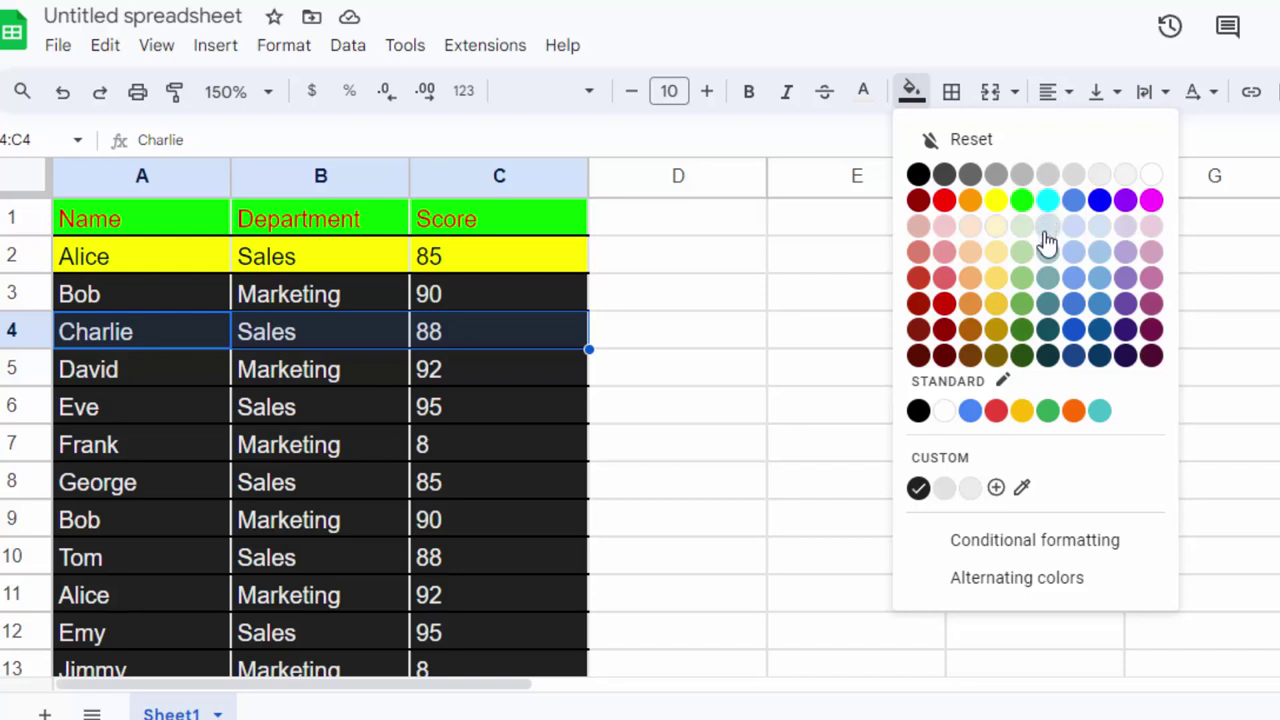
click(1099, 412)
click(447, 482)
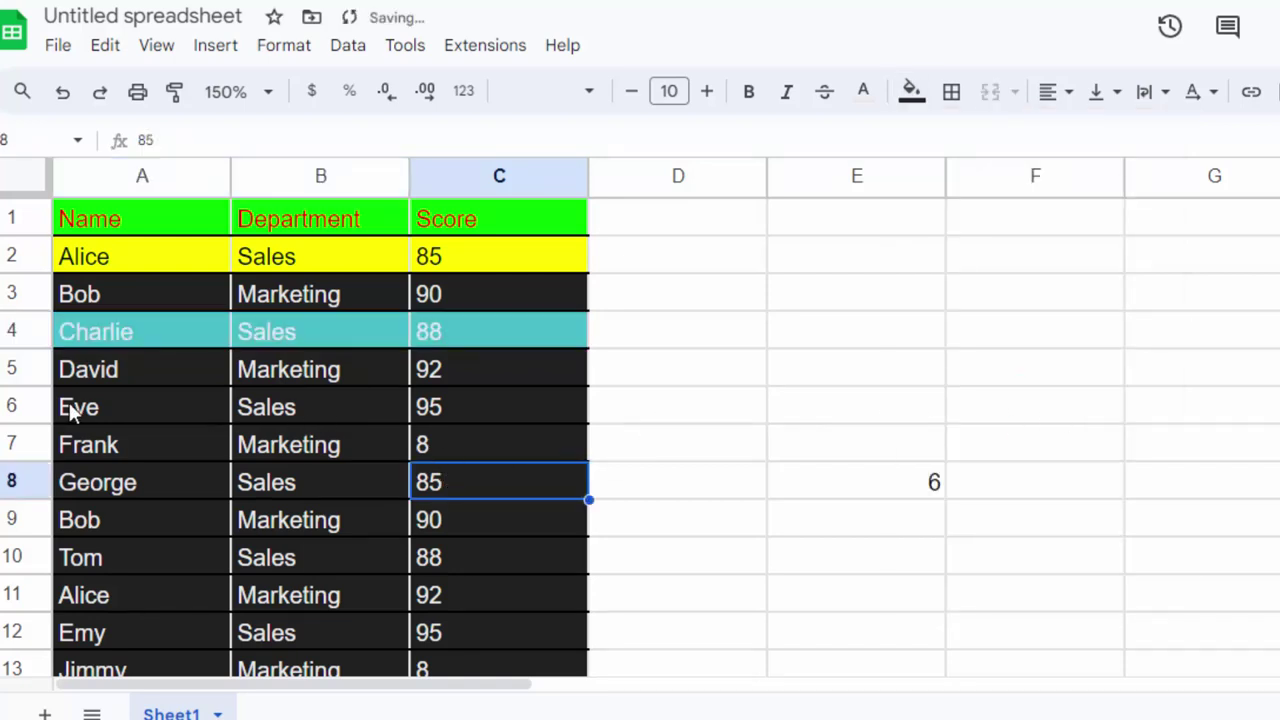
Fill Eve's row (A6:C6) light pink with black text
drag(110, 418, 475, 416)
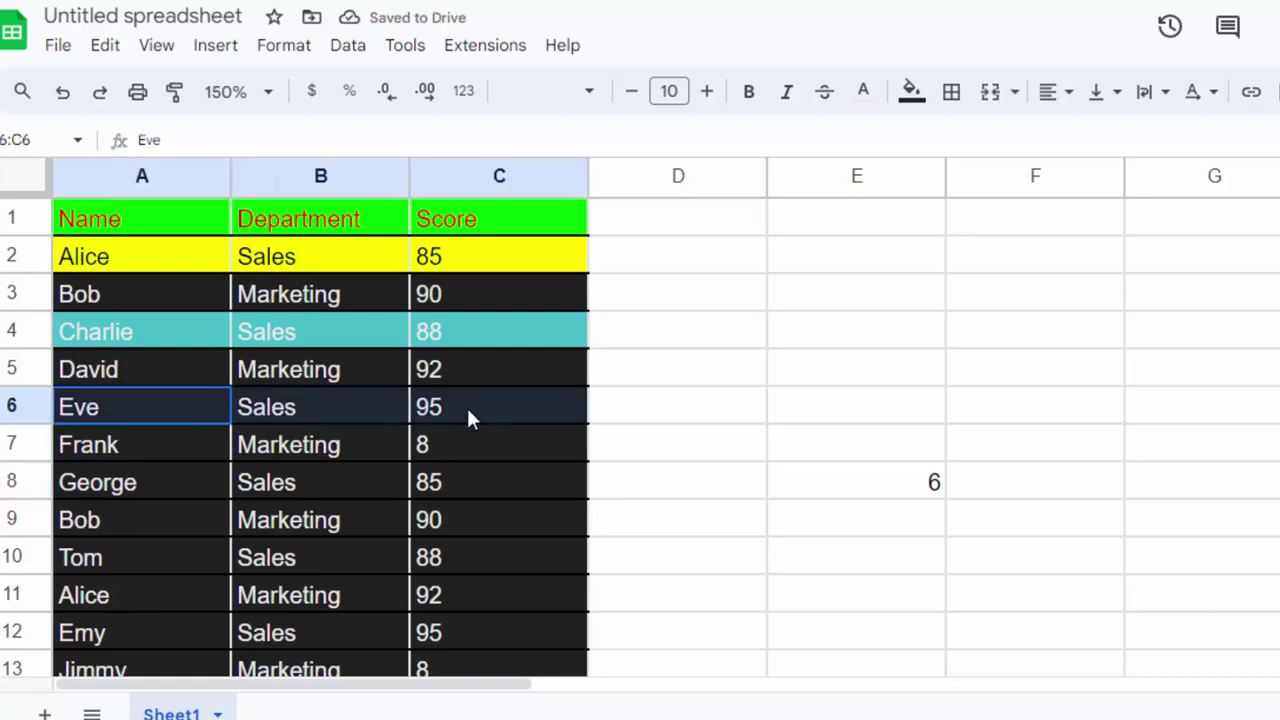
click(911, 91)
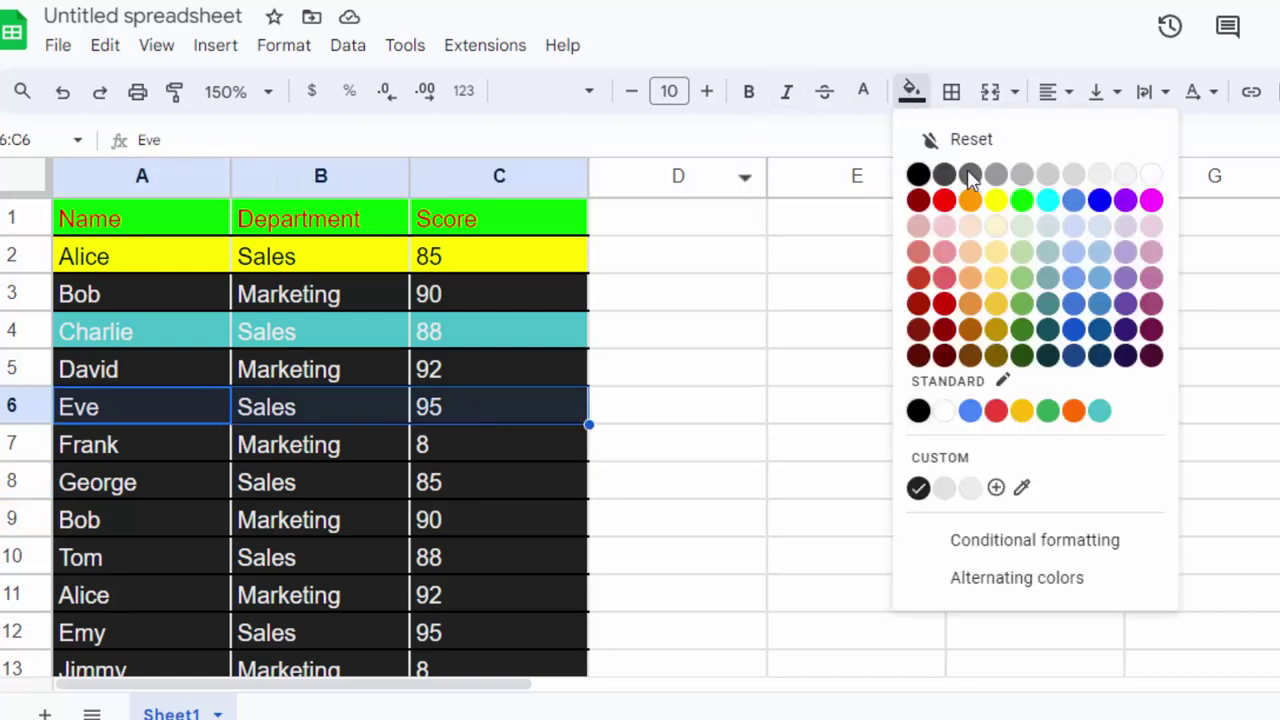
click(943, 228)
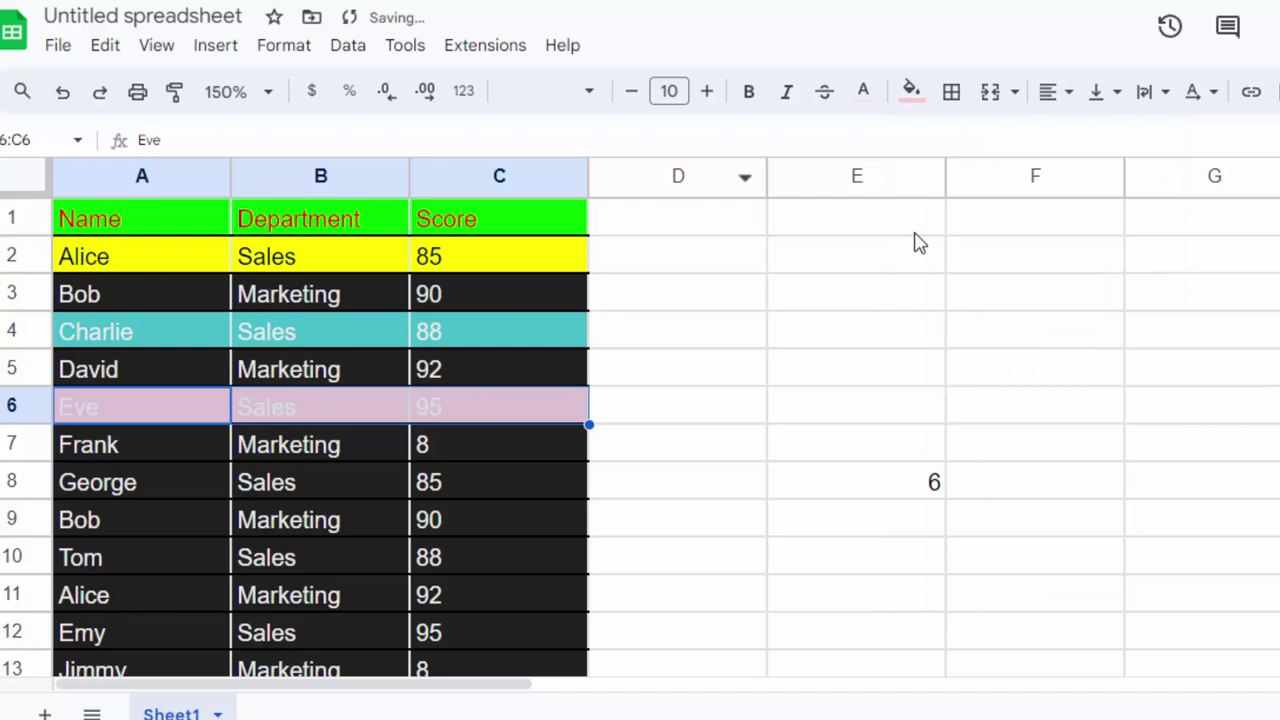
click(393, 543)
drag(531, 415, 85, 417)
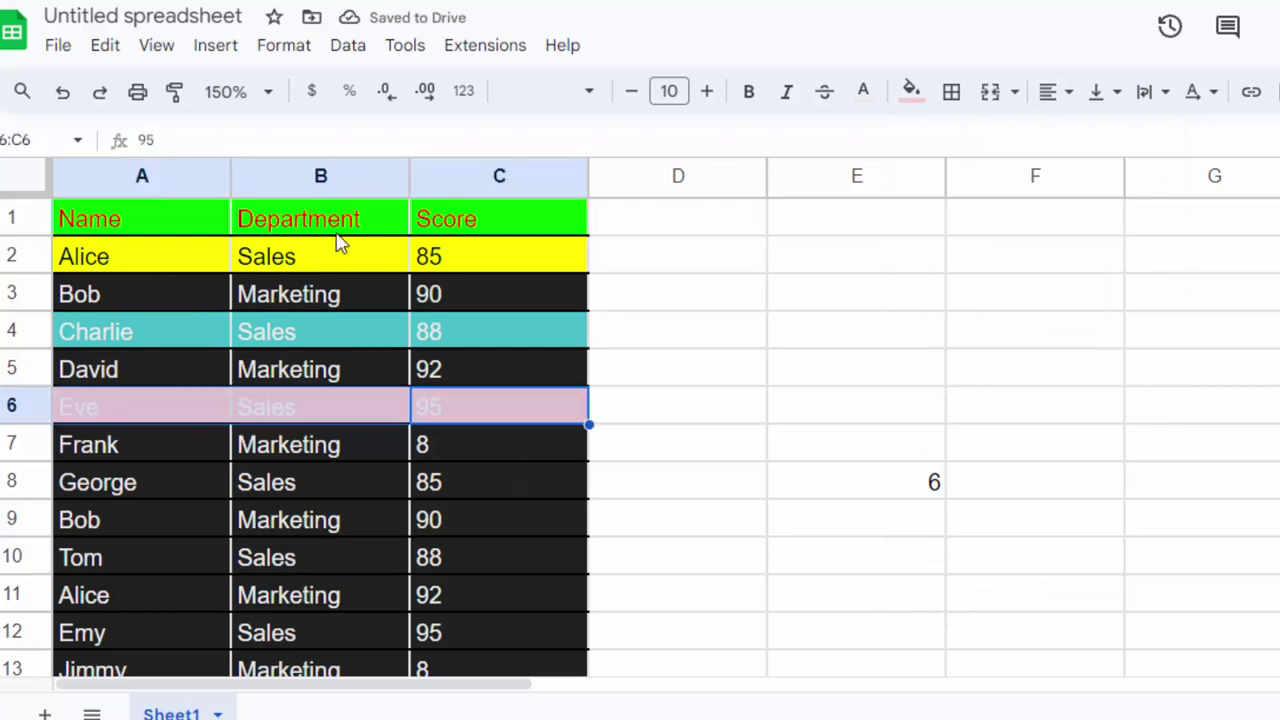
click(863, 91)
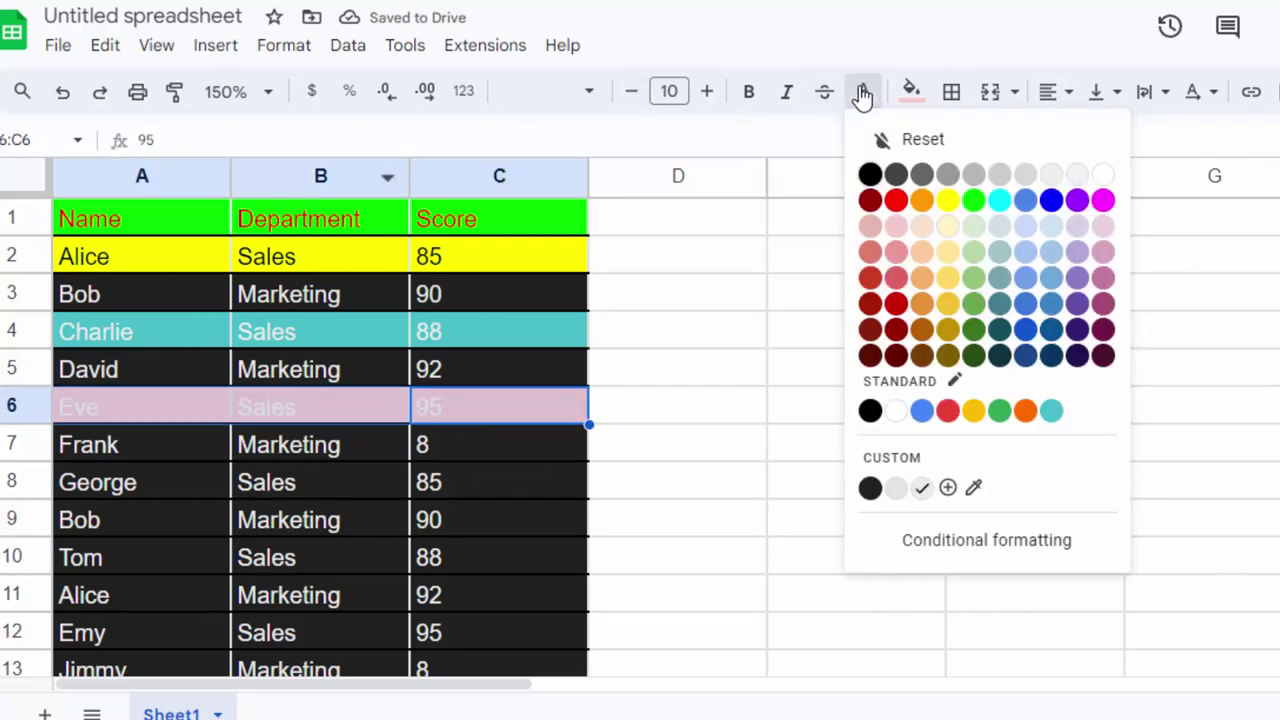
click(868, 173)
Fill George's row (A8:C8) light pink with black text
drag(140, 483, 528, 487)
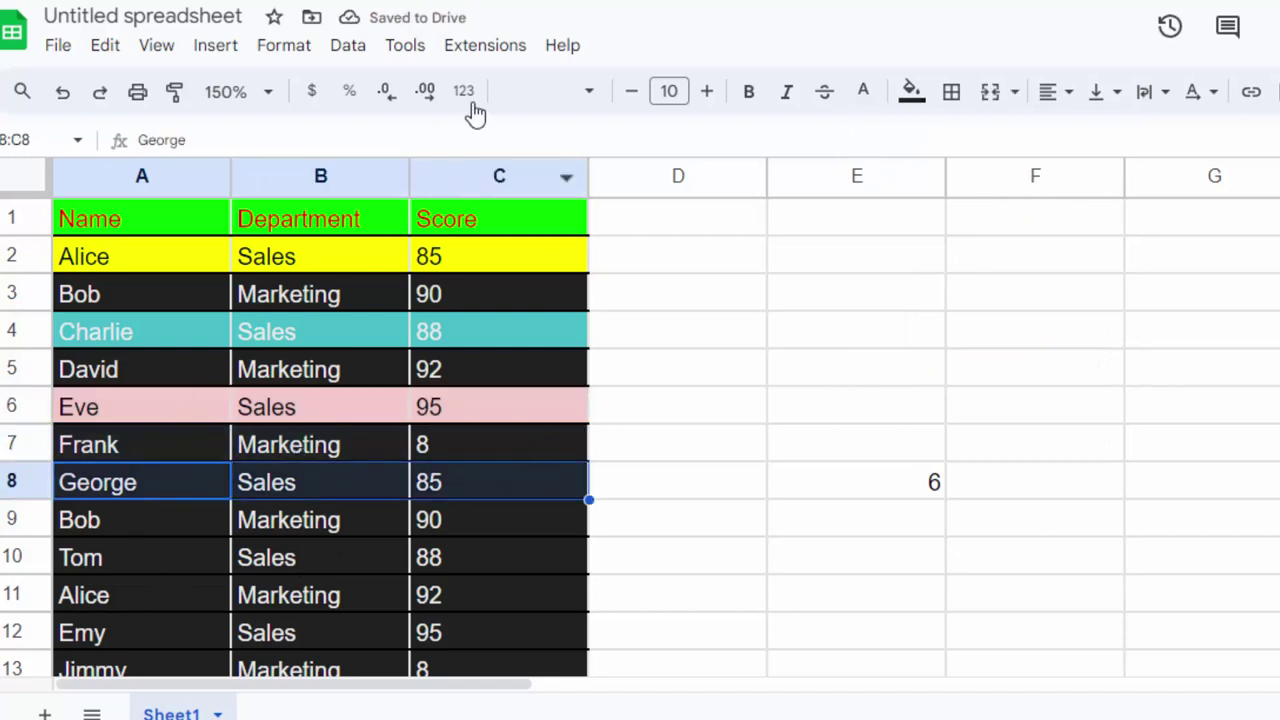
click(910, 92)
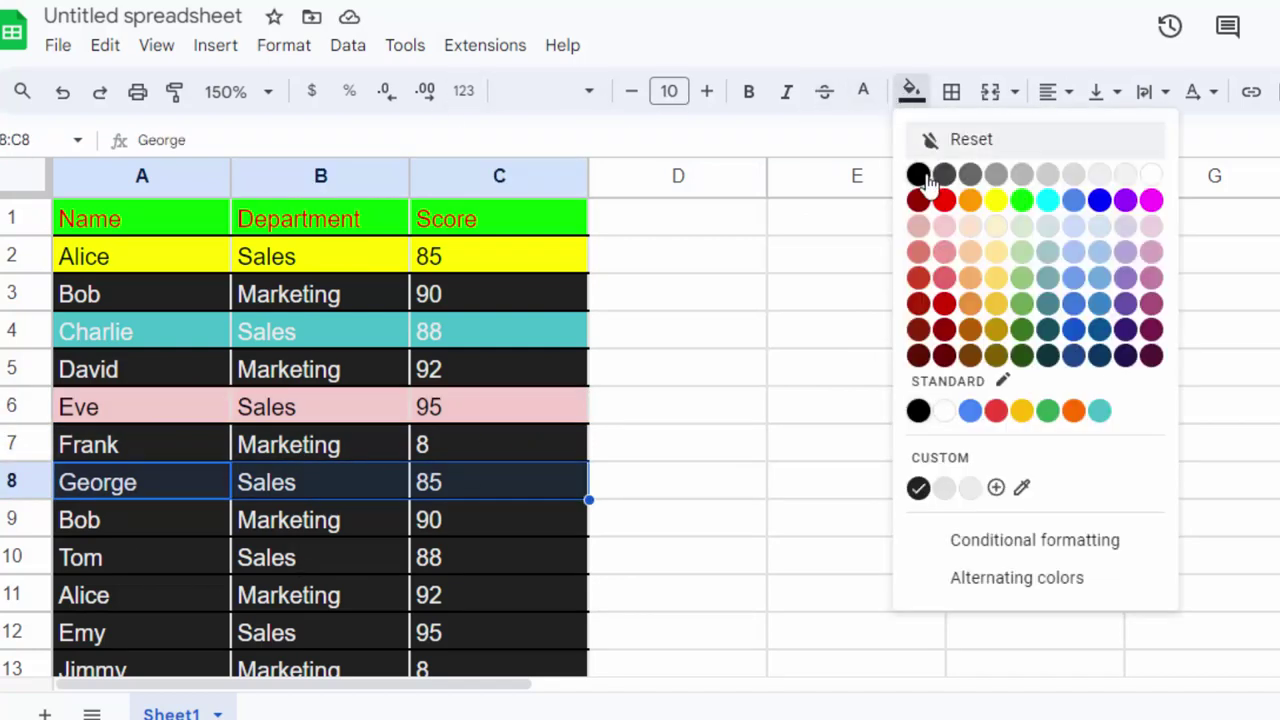
click(944, 226)
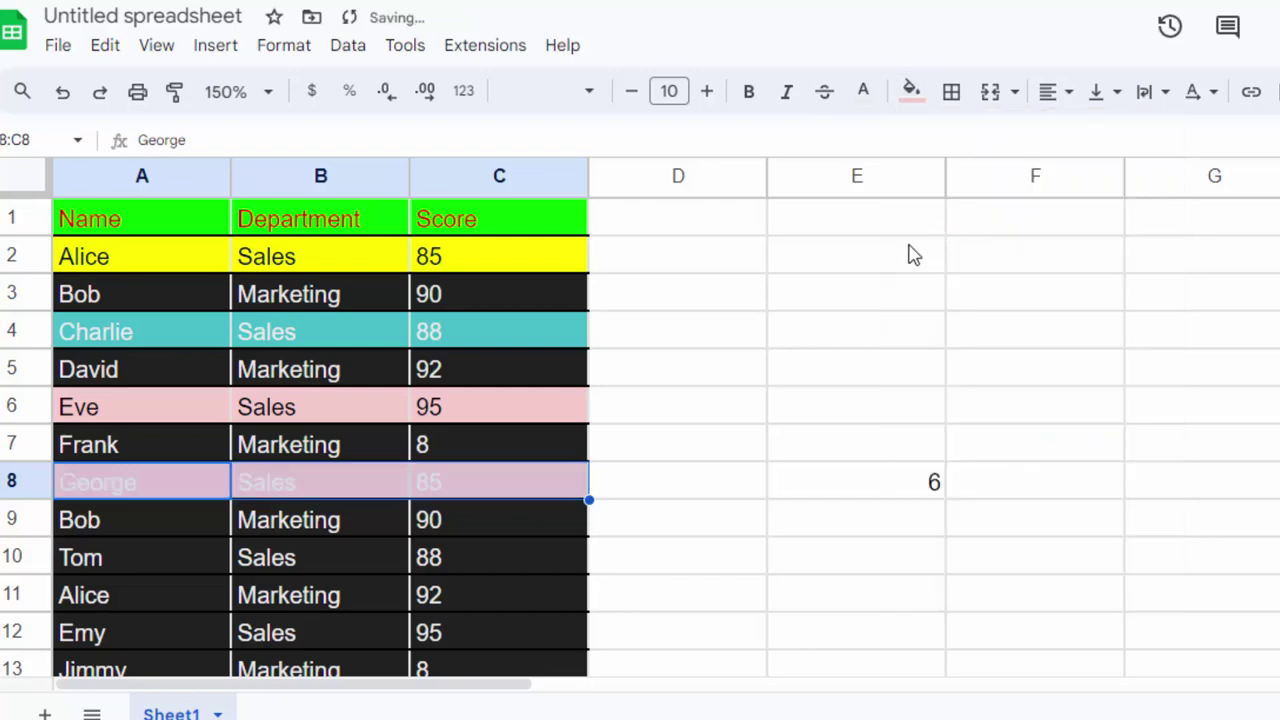
click(863, 91)
click(870, 175)
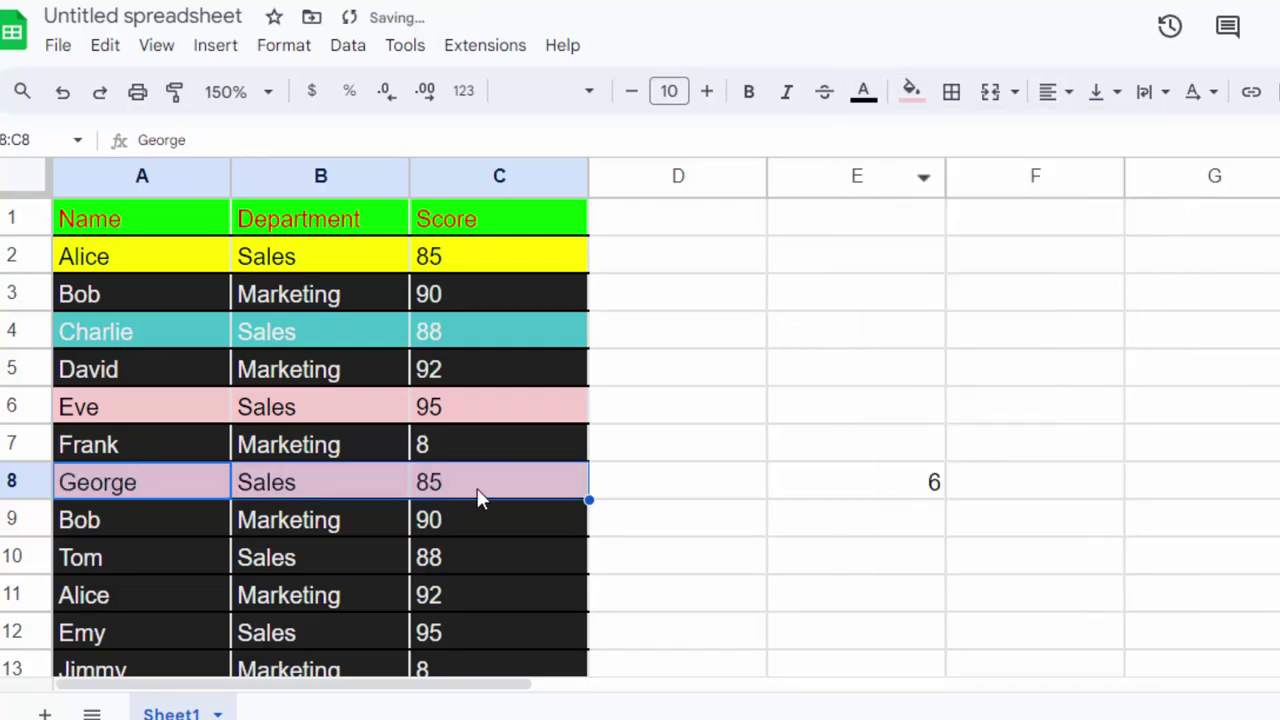
Fill Emy's row (A12:C12) yellow
scroll(436, 590, down, 2)
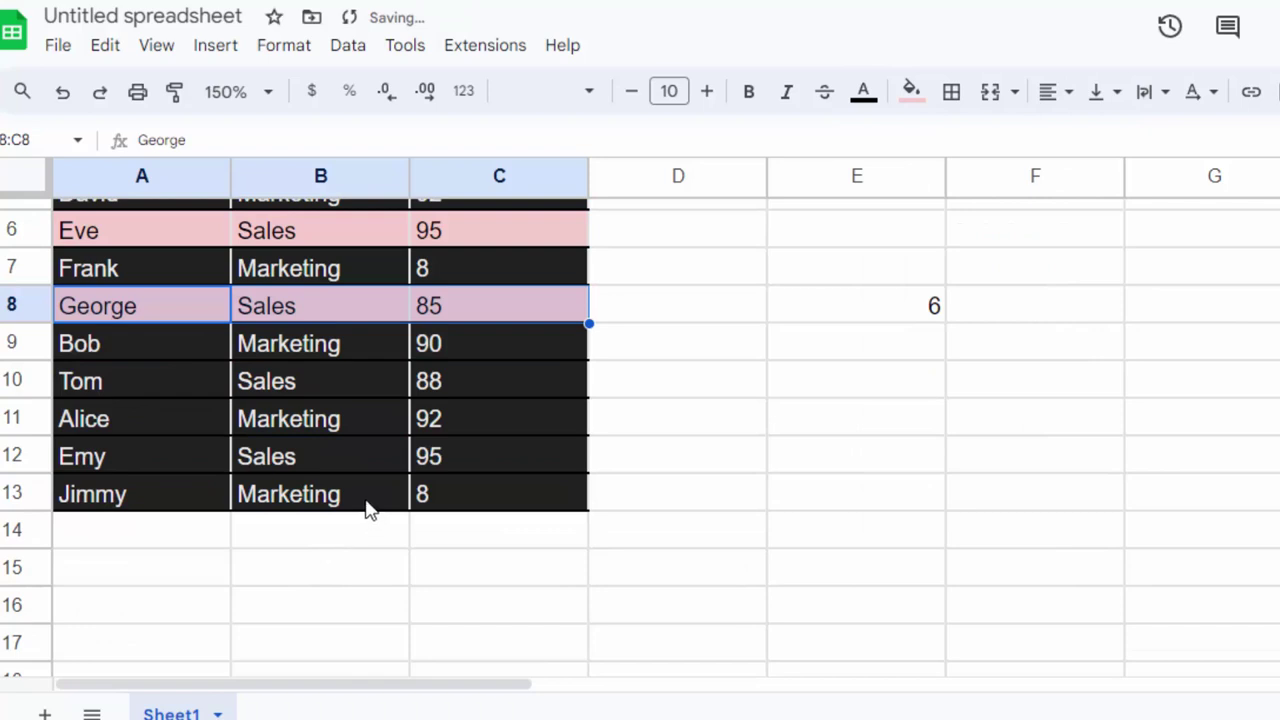
drag(504, 460, 130, 457)
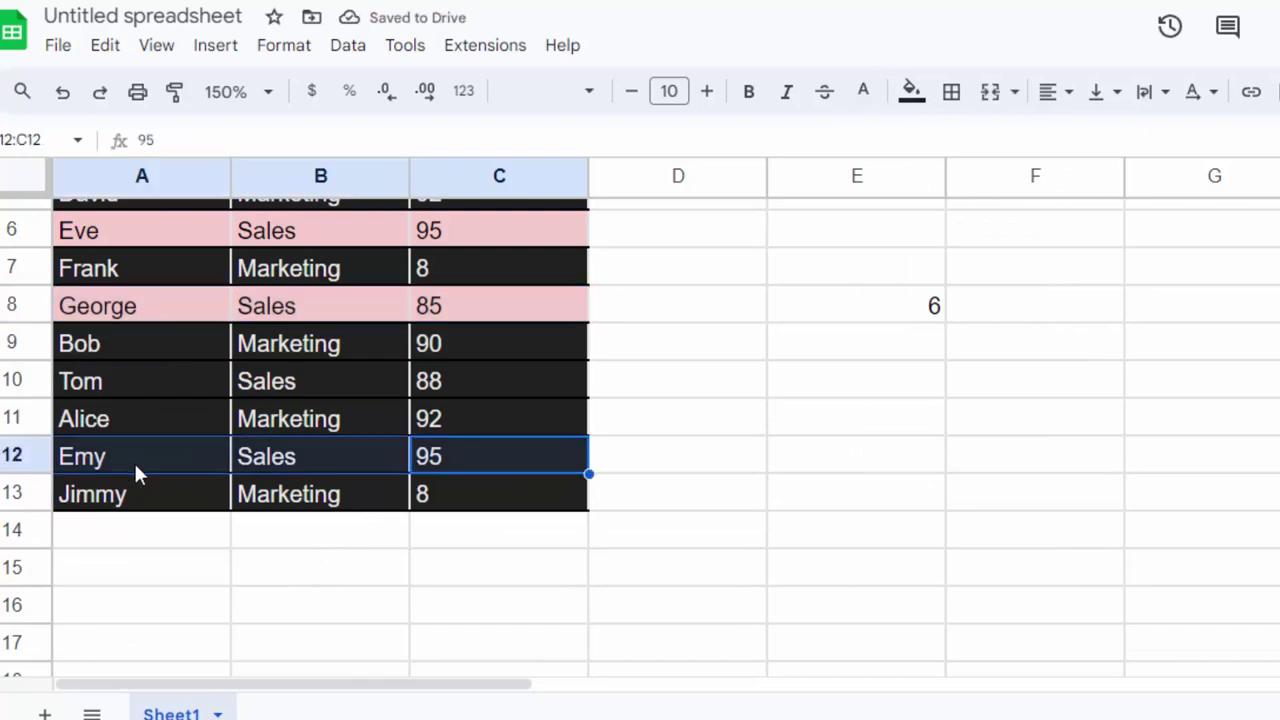
click(910, 92)
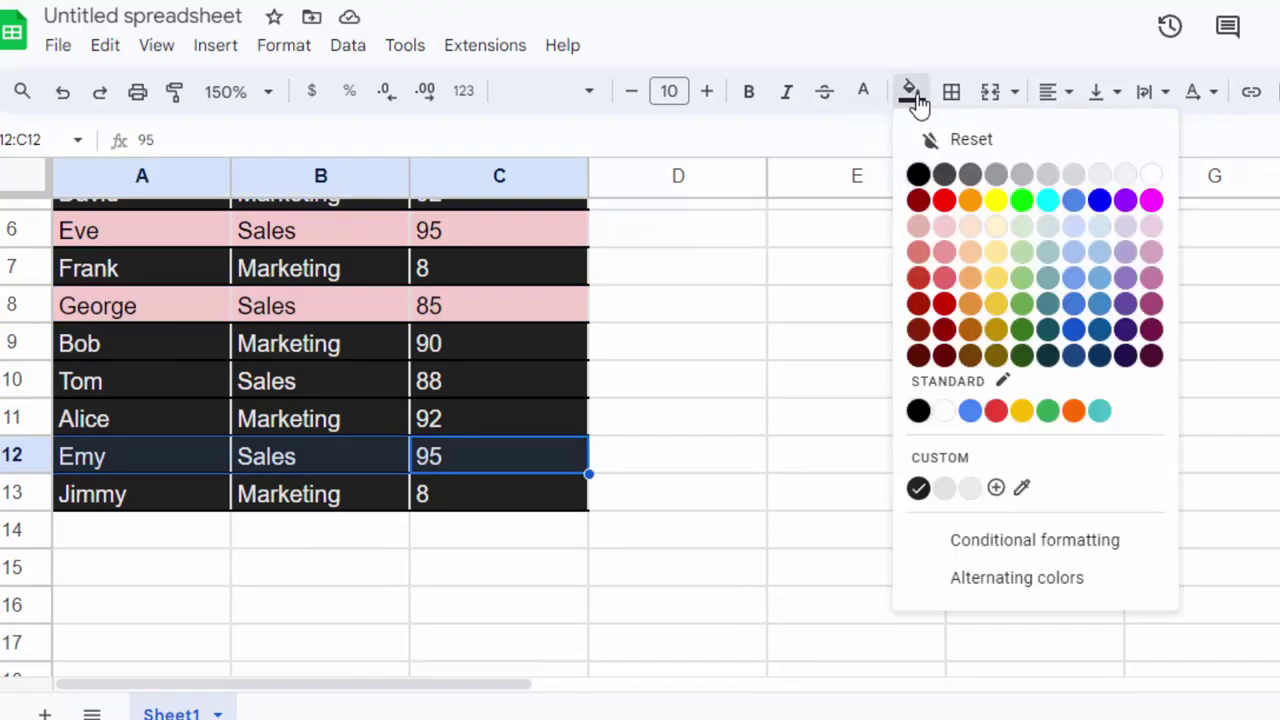
click(998, 198)
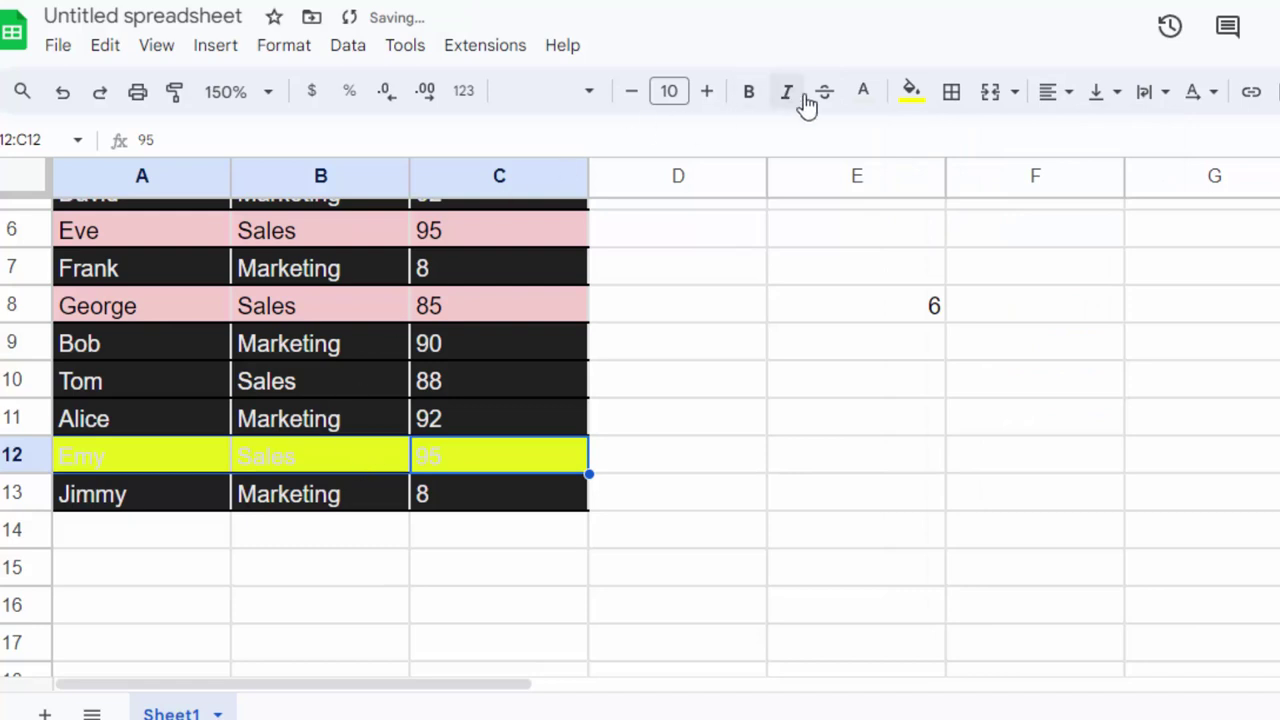
Make Emy's row text black, then give Tom's row A10:C10 a light grey fill with black text
click(878, 96)
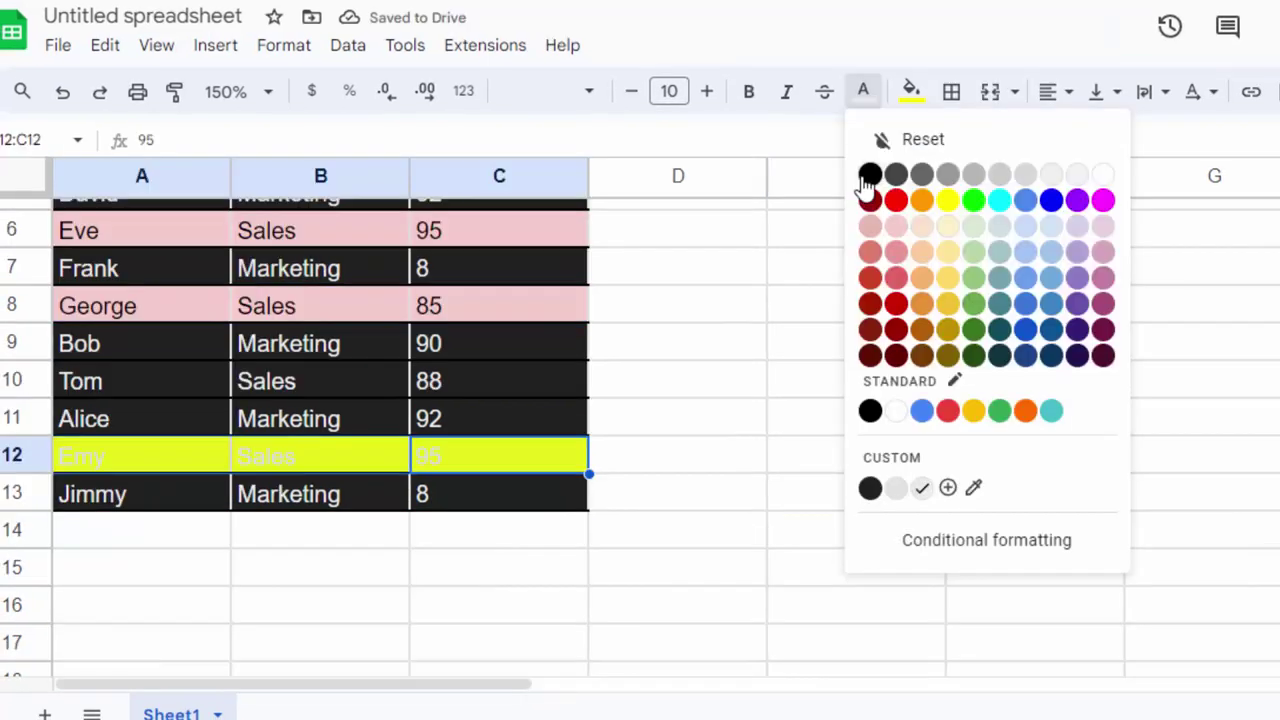
click(866, 180)
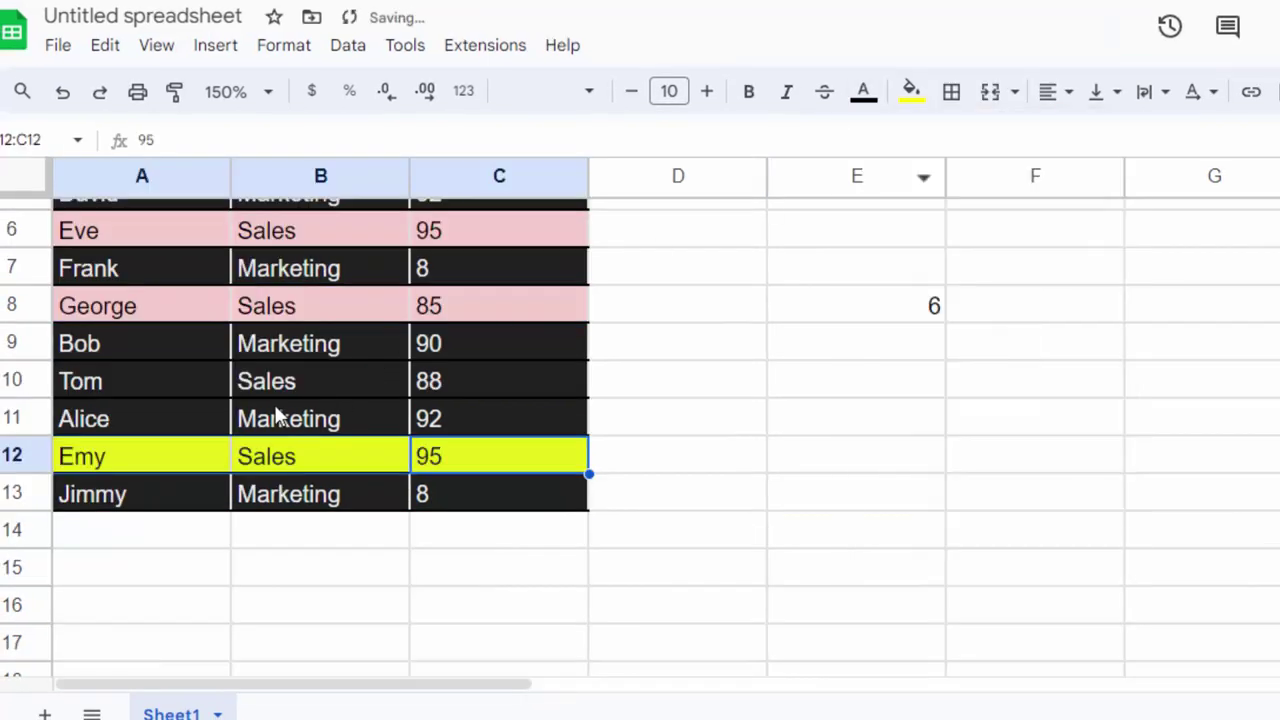
drag(466, 386, 155, 387)
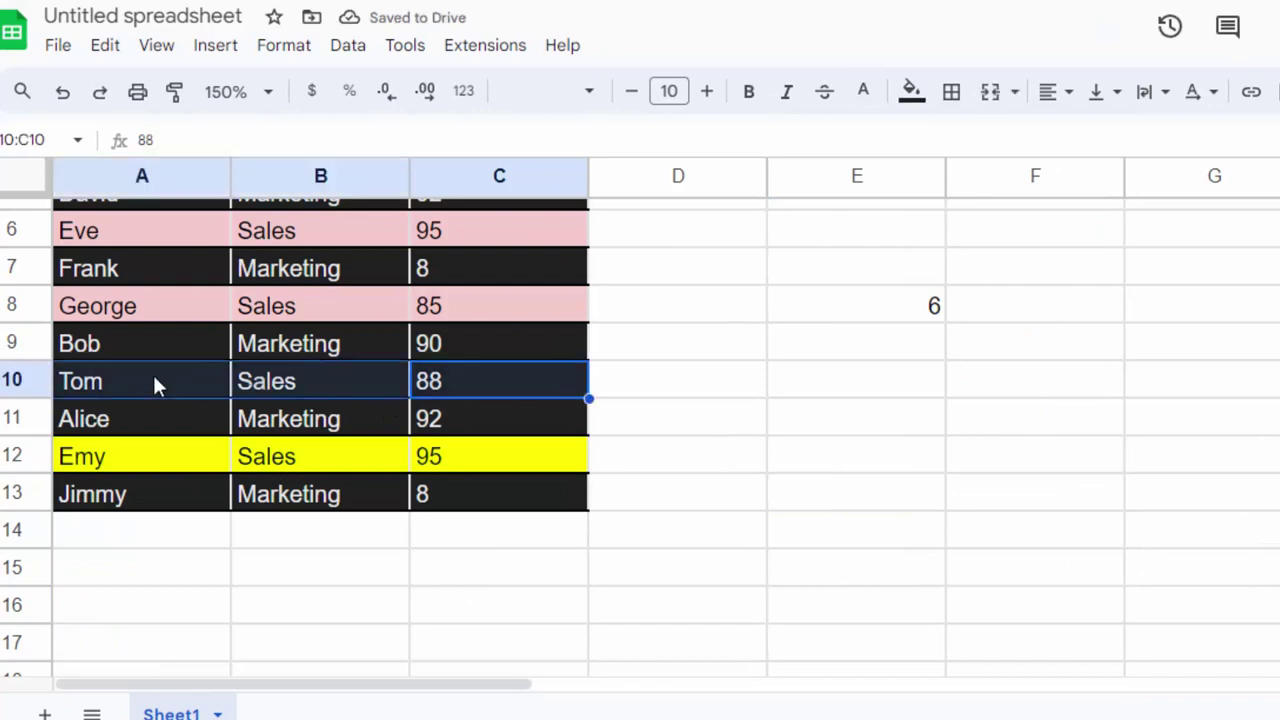
click(908, 94)
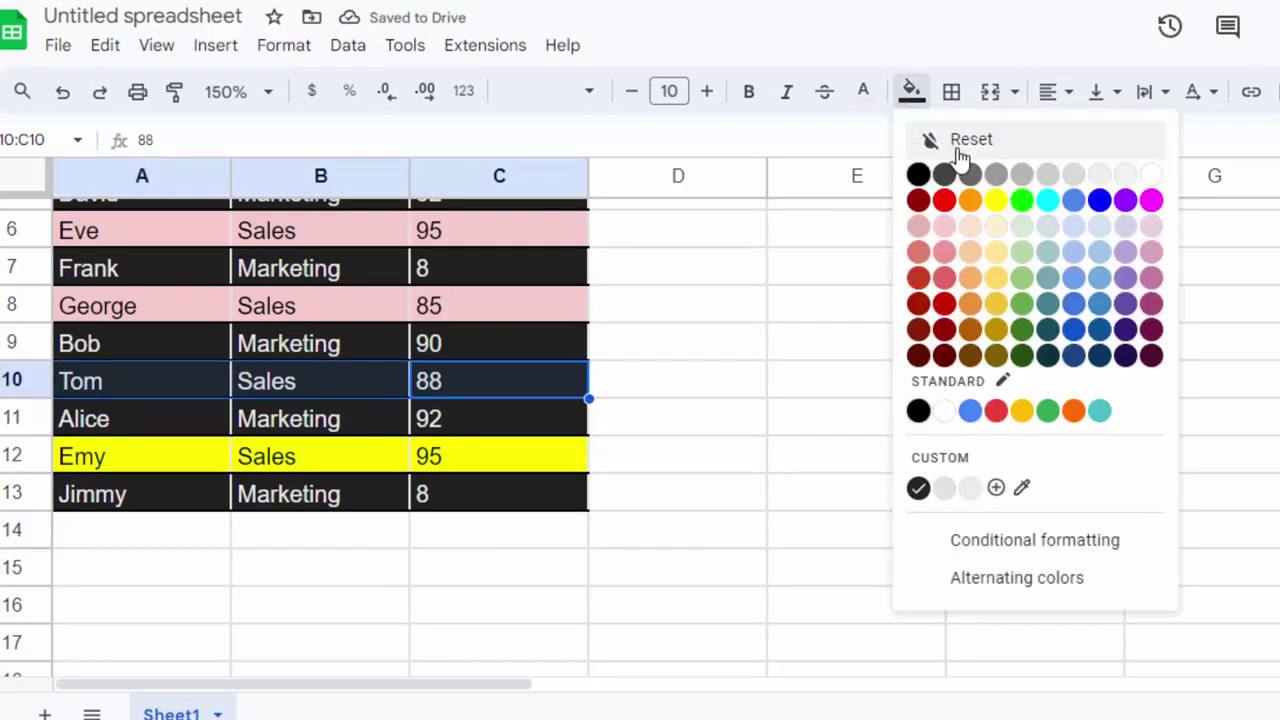
click(918, 176)
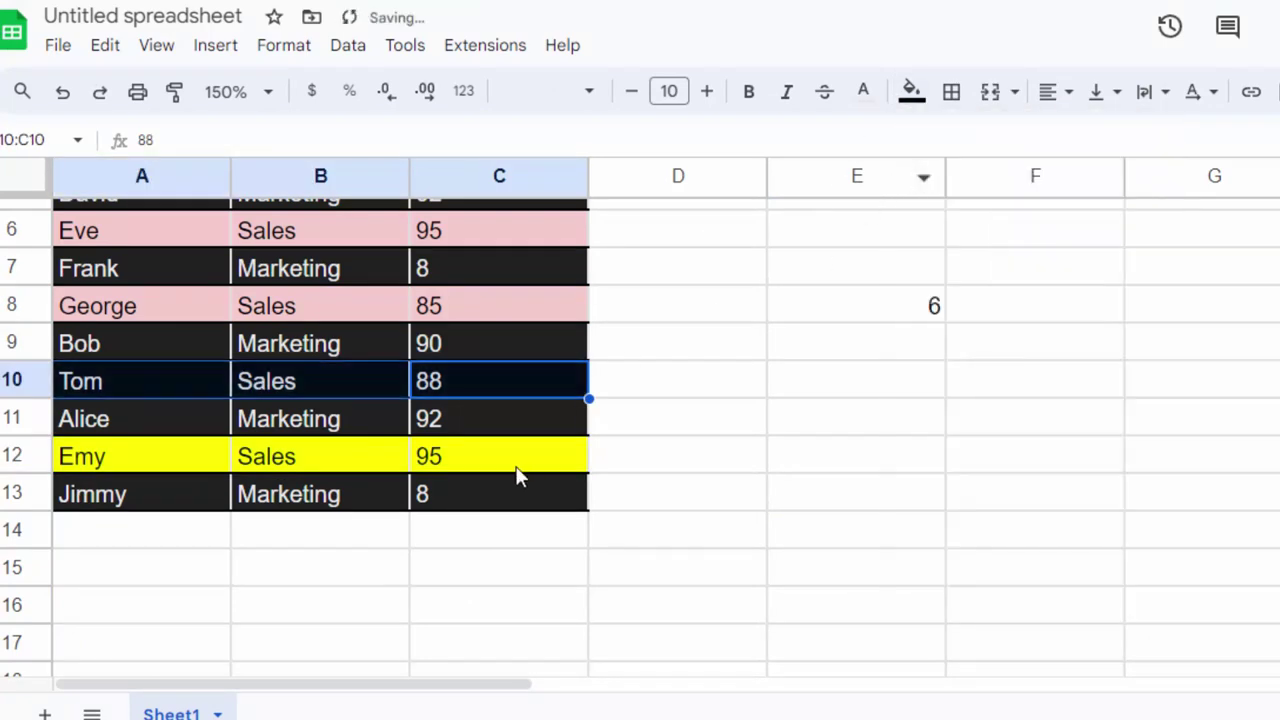
click(911, 91)
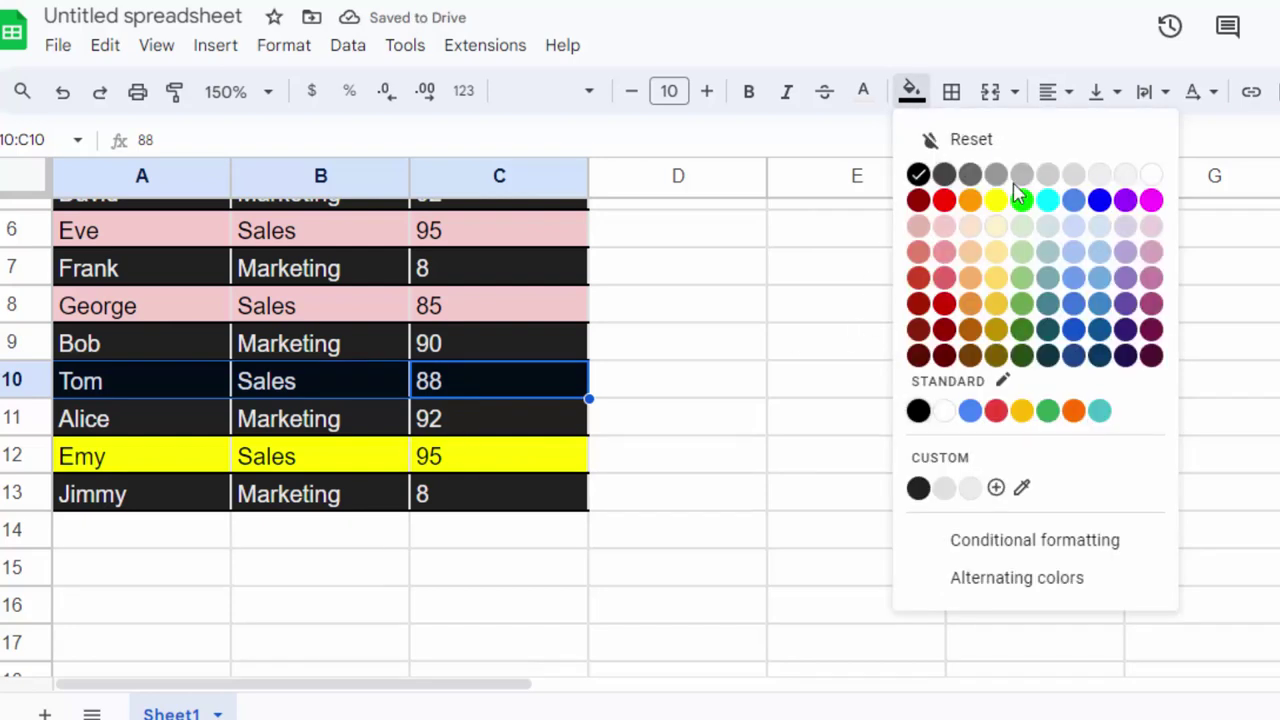
click(1046, 176)
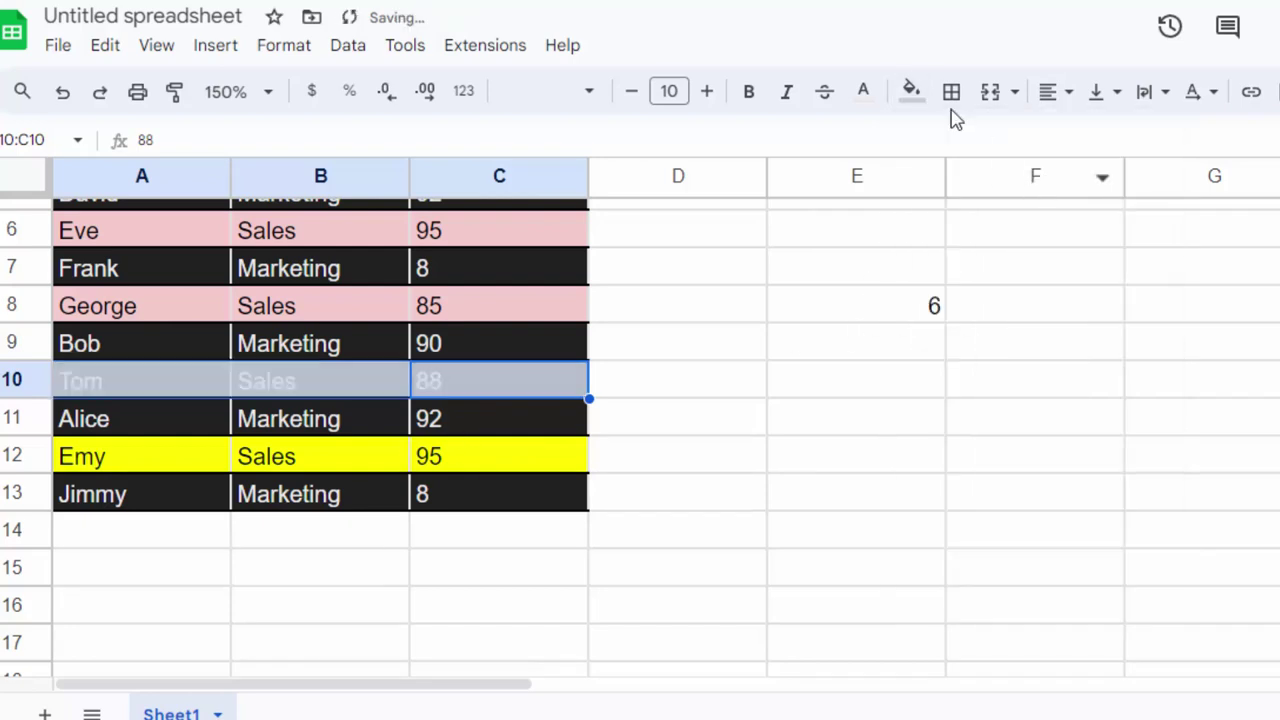
click(863, 93)
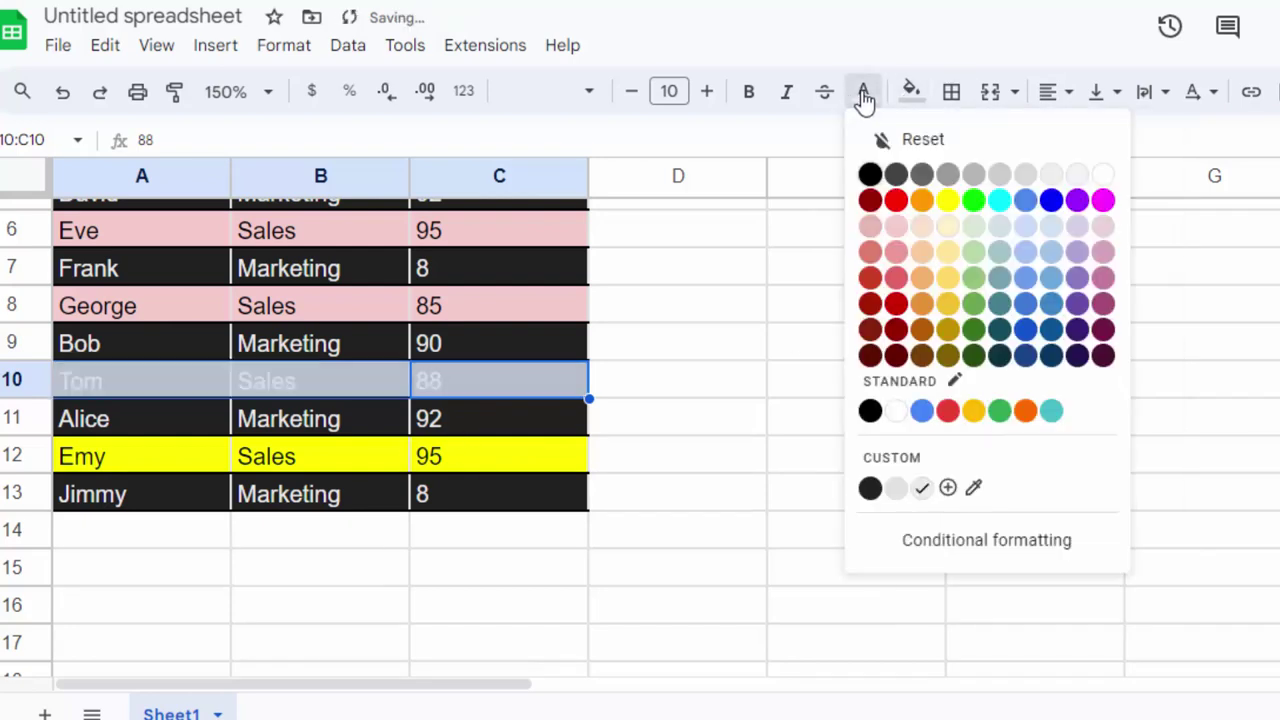
click(869, 174)
click(711, 505)
scroll(723, 614, up, 3)
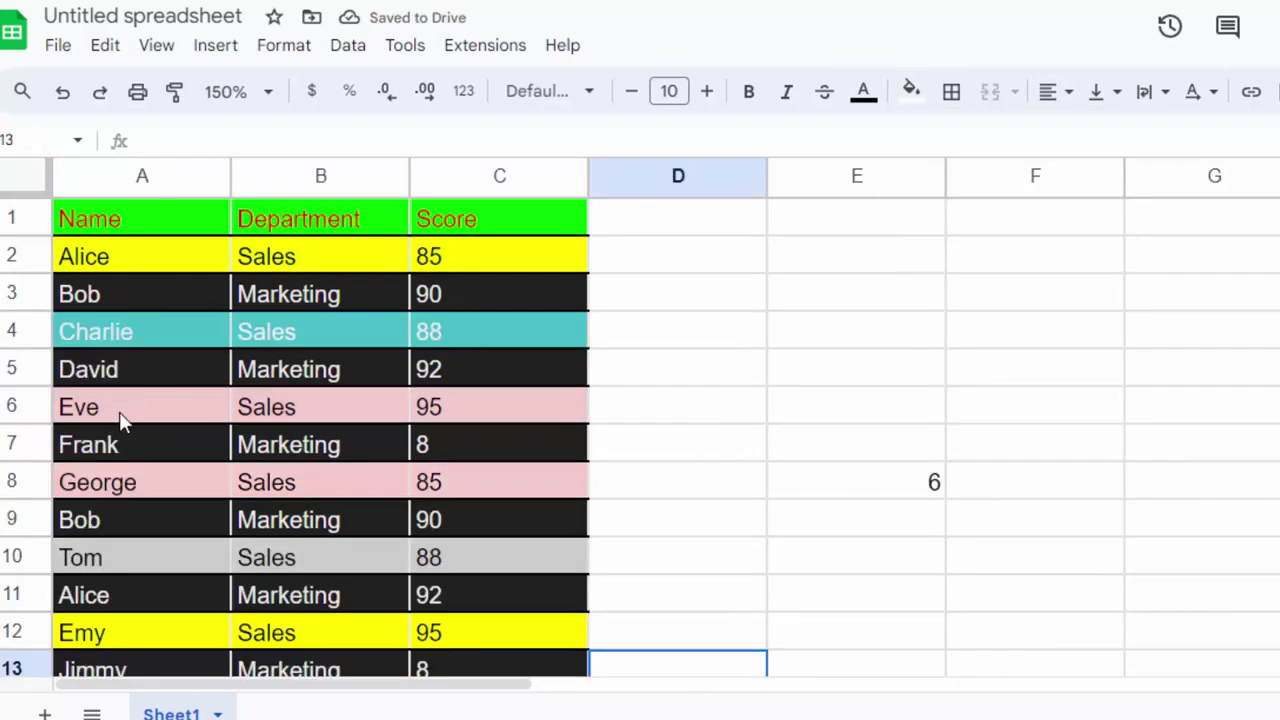
scroll(150, 610, down, 2)
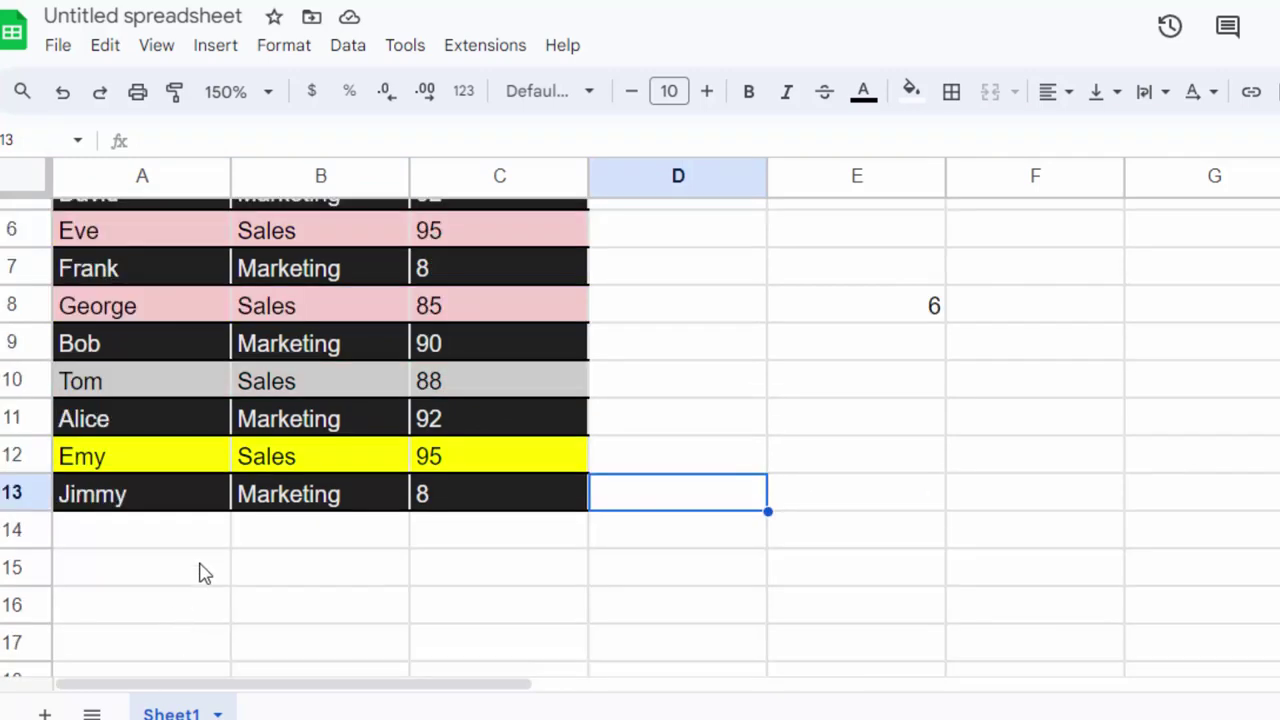
scroll(245, 565, up, 2)
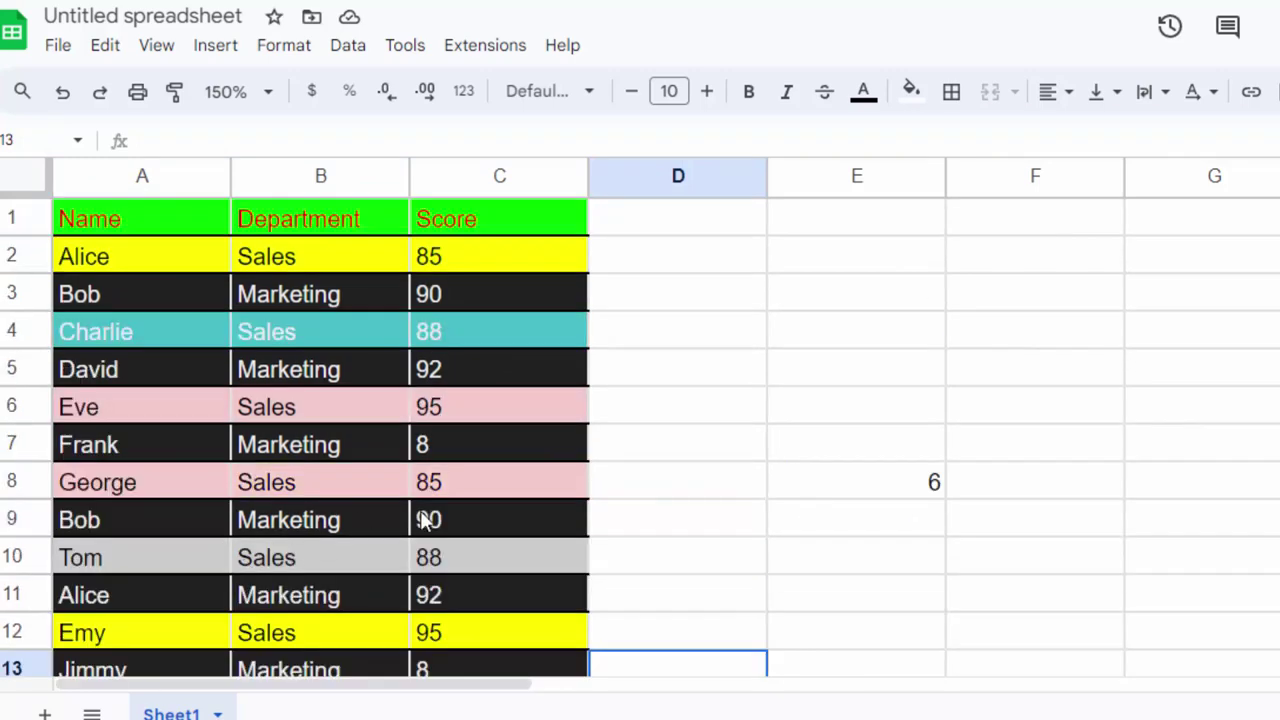
Replace "Sales" with "Marketing" in the E8 COUNTIFS formula so it shows 4
click(818, 484)
double_click(818, 484)
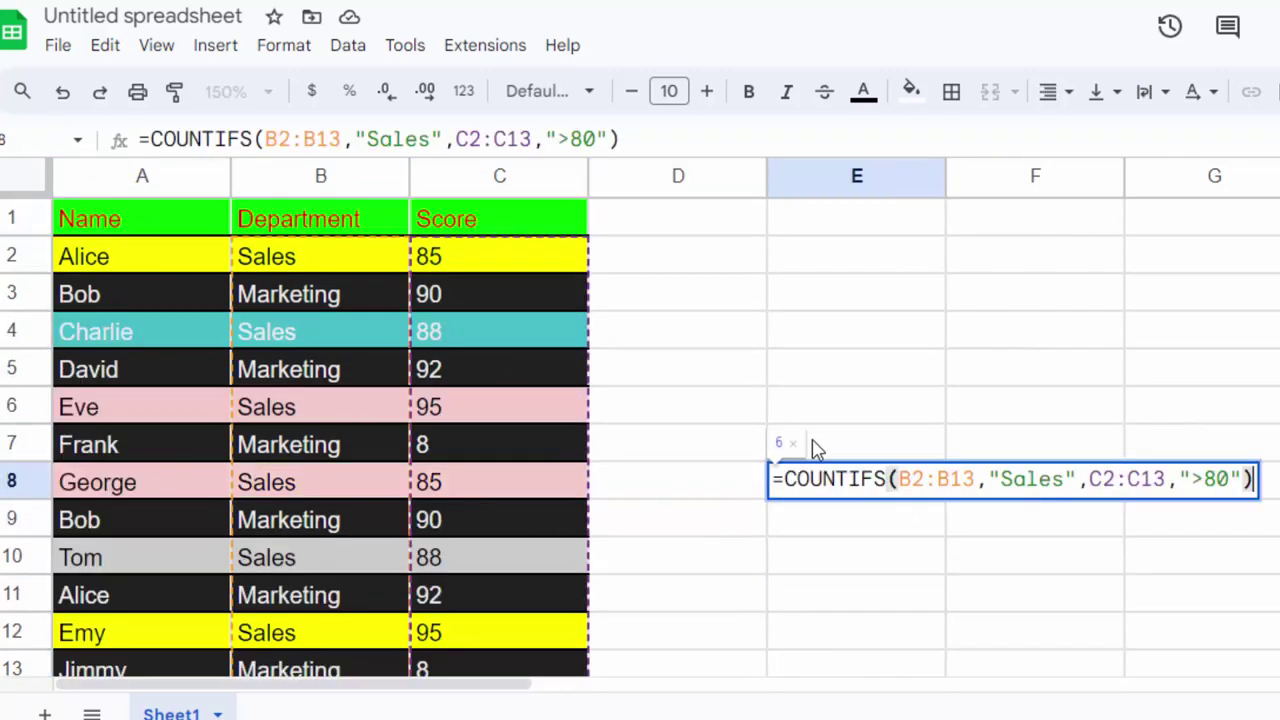
click(1064, 479)
key(BackSpace)
key(BackSpace)
key(BackSpace)
key(BackSpace)
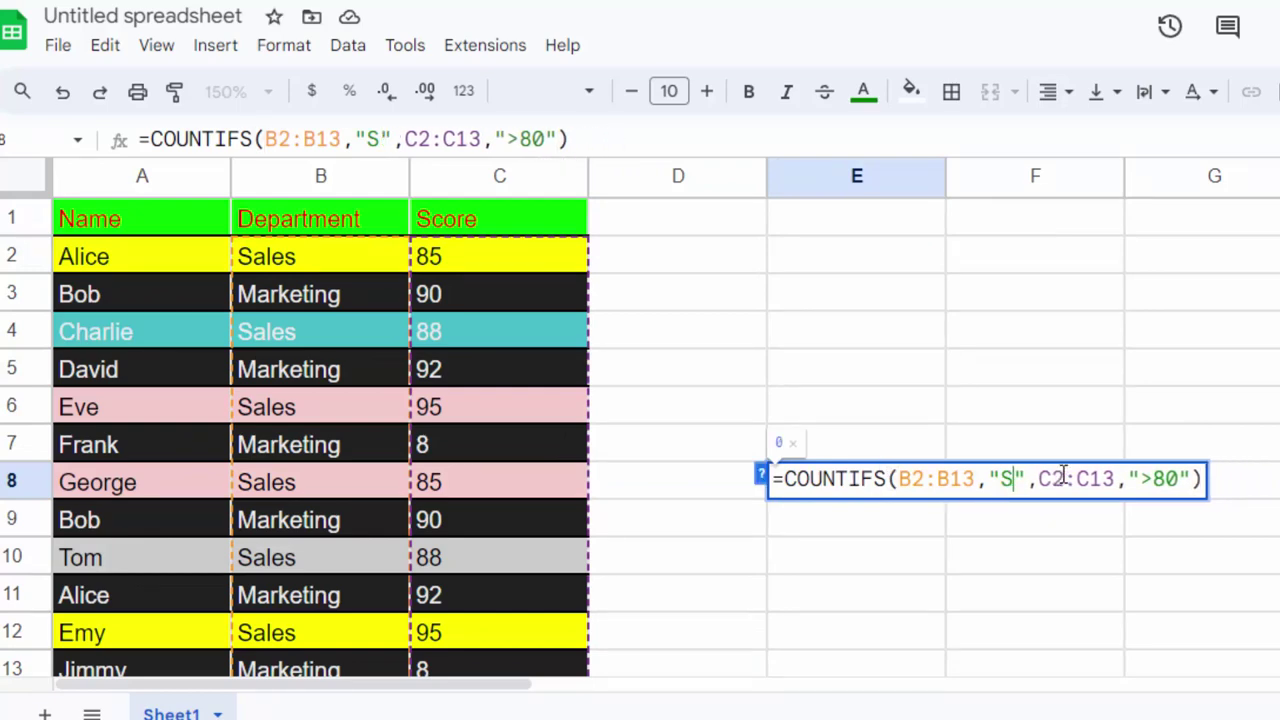
key(BackSpace)
text(Mark)
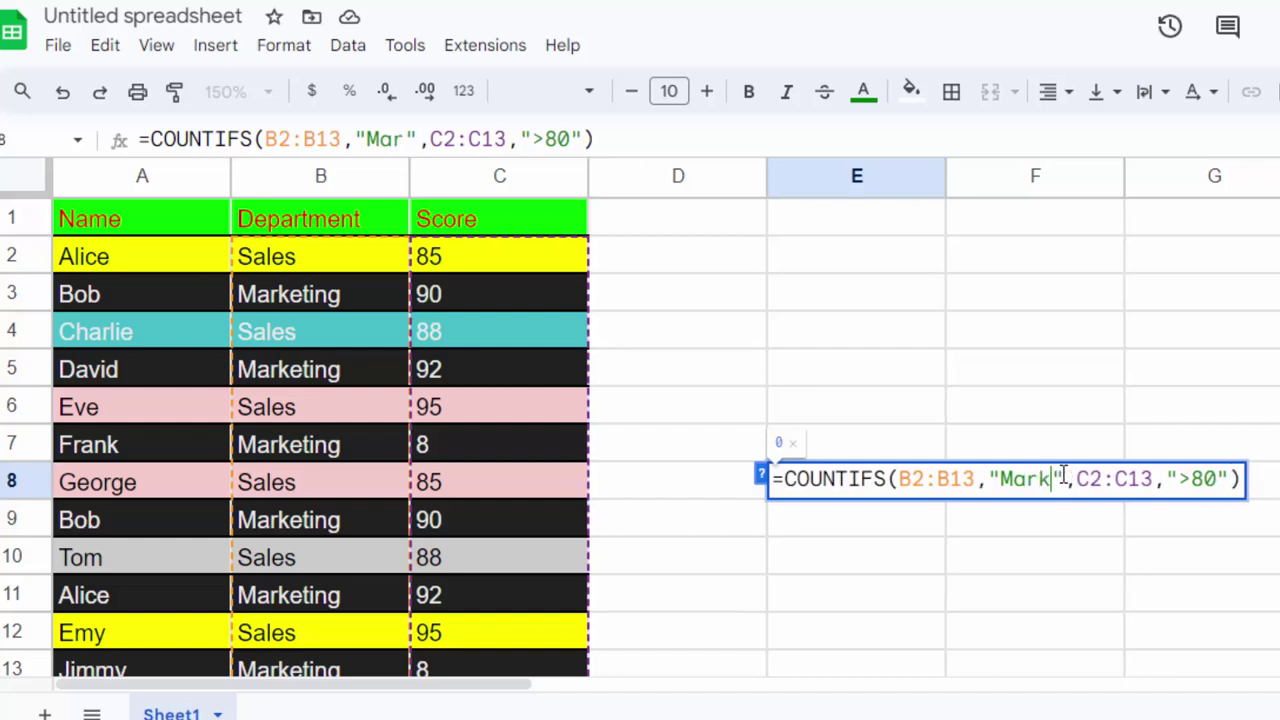
text(eting)
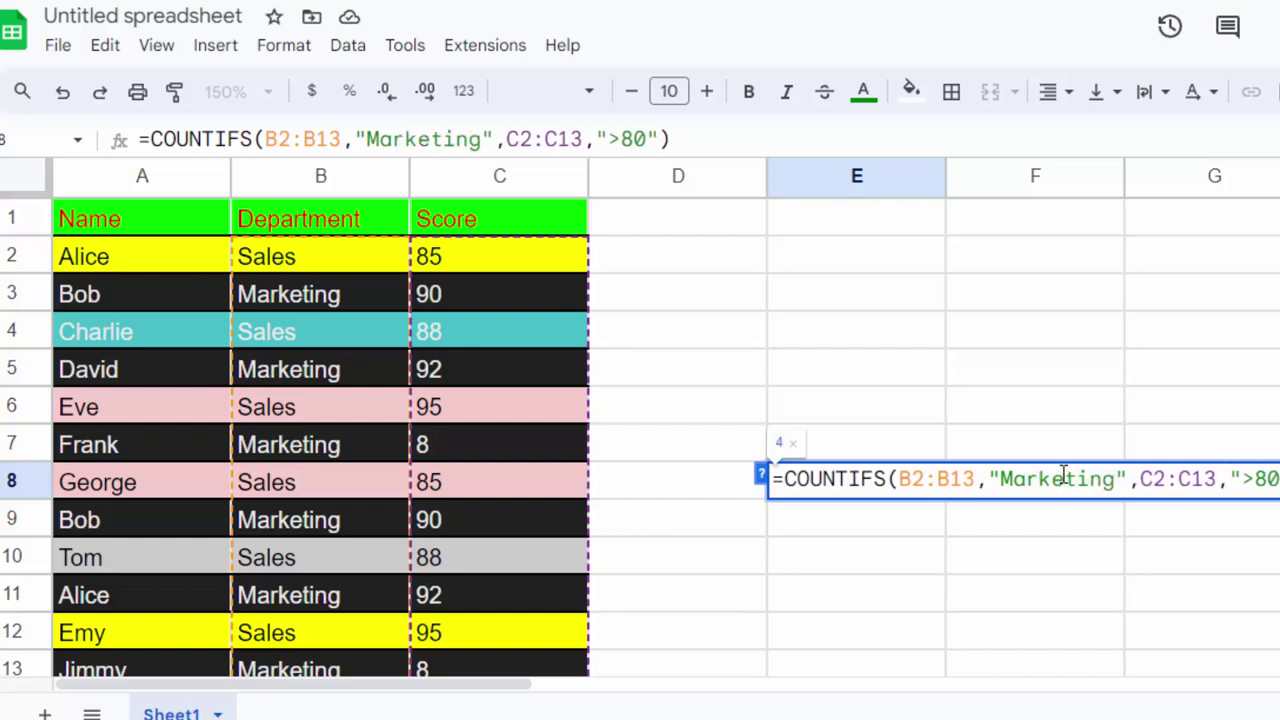
click(1035, 600)
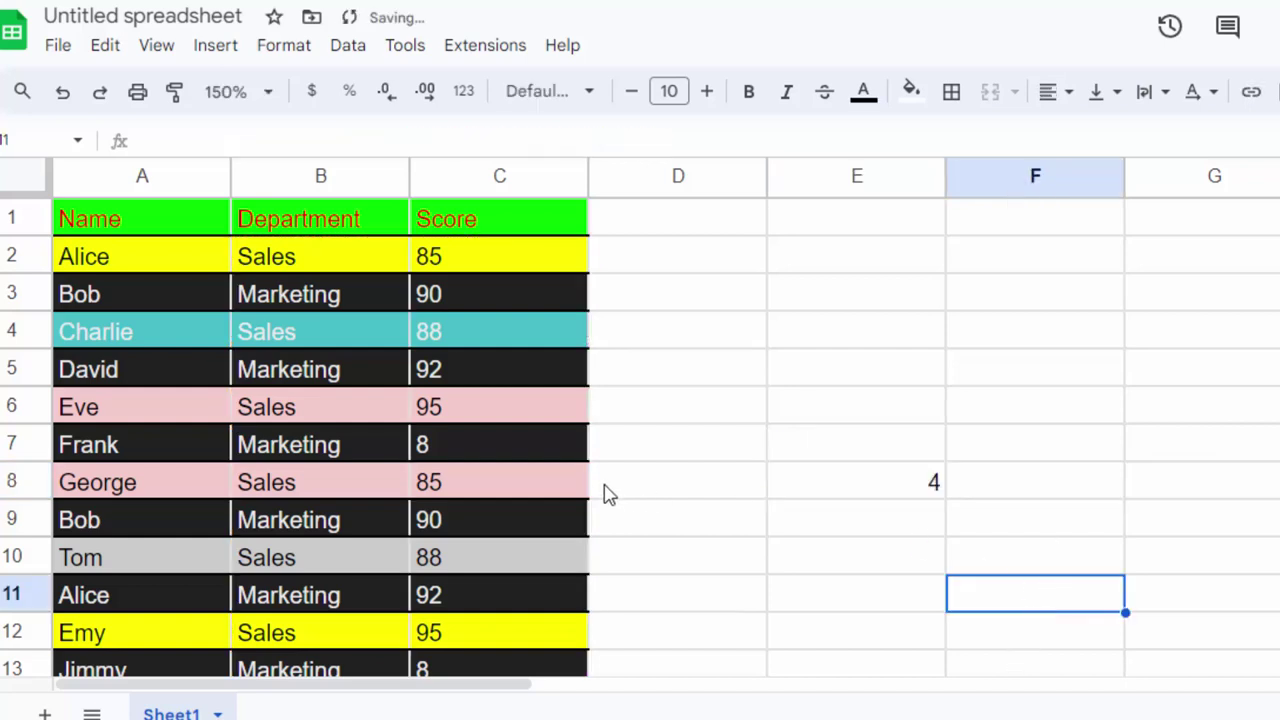
drag(150, 300, 325, 285)
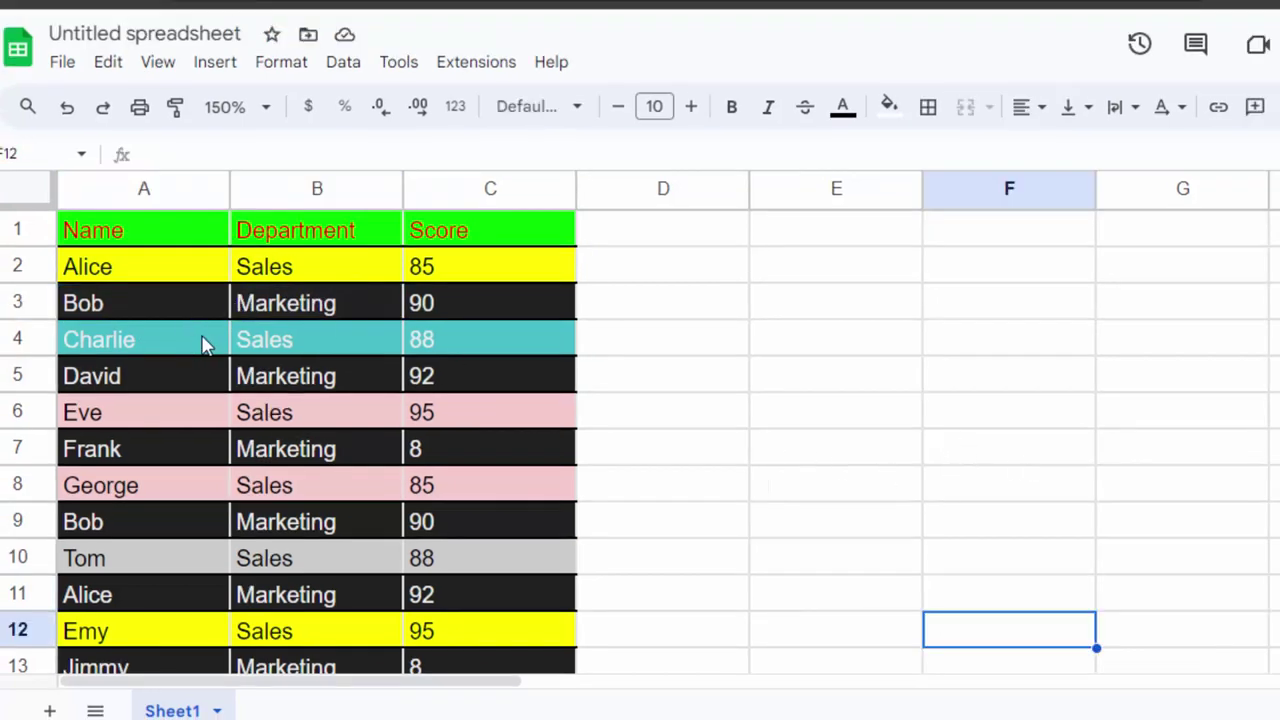
drag(203, 343, 423, 337)
drag(226, 304, 475, 295)
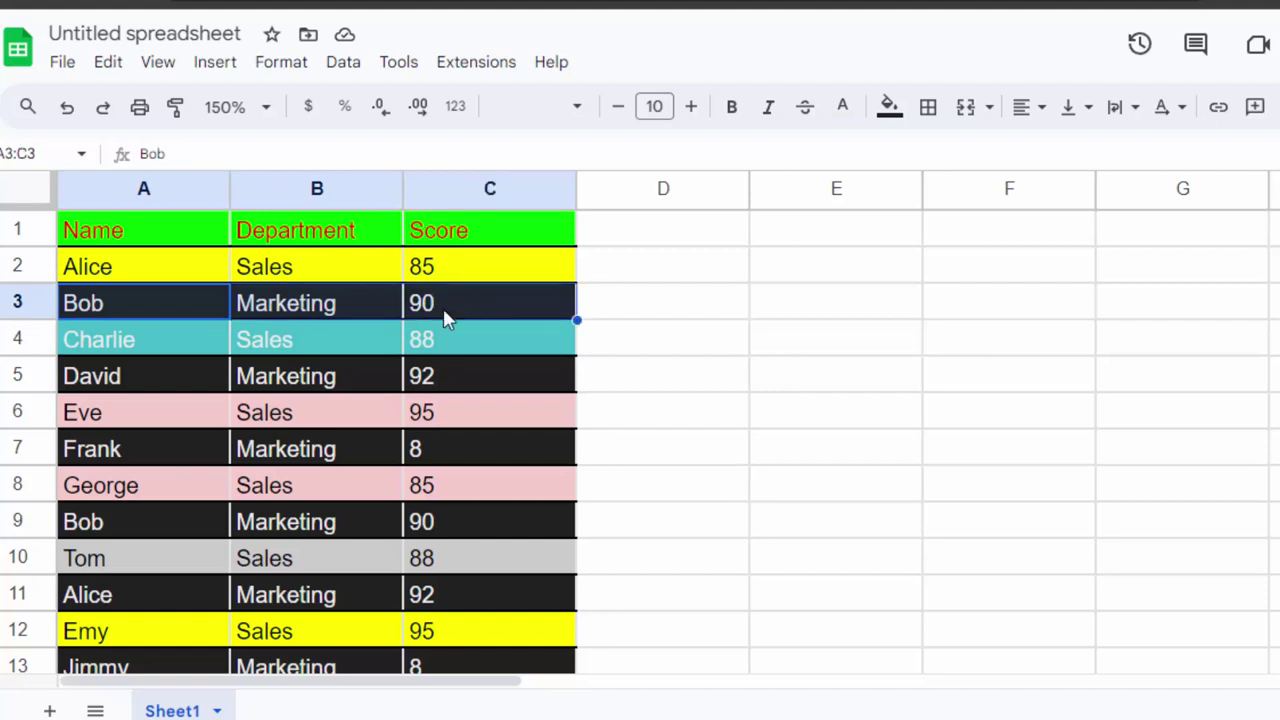
drag(145, 380, 423, 380)
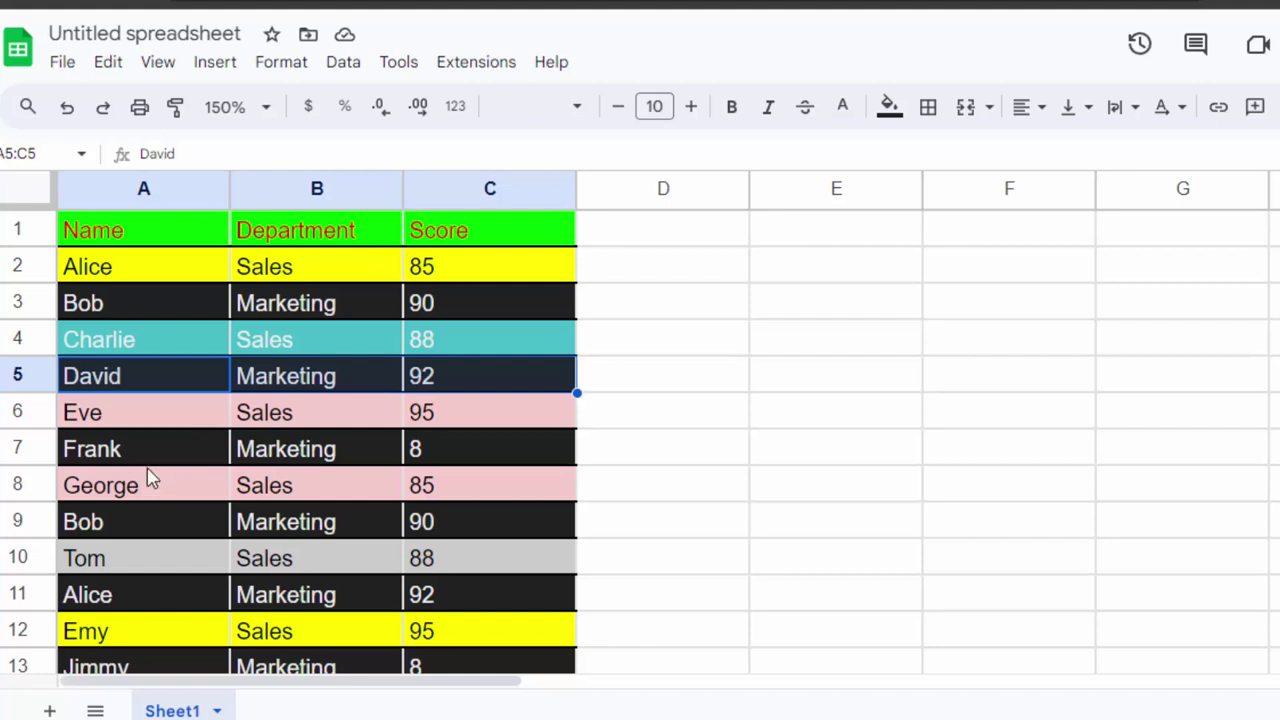
drag(155, 452, 409, 449)
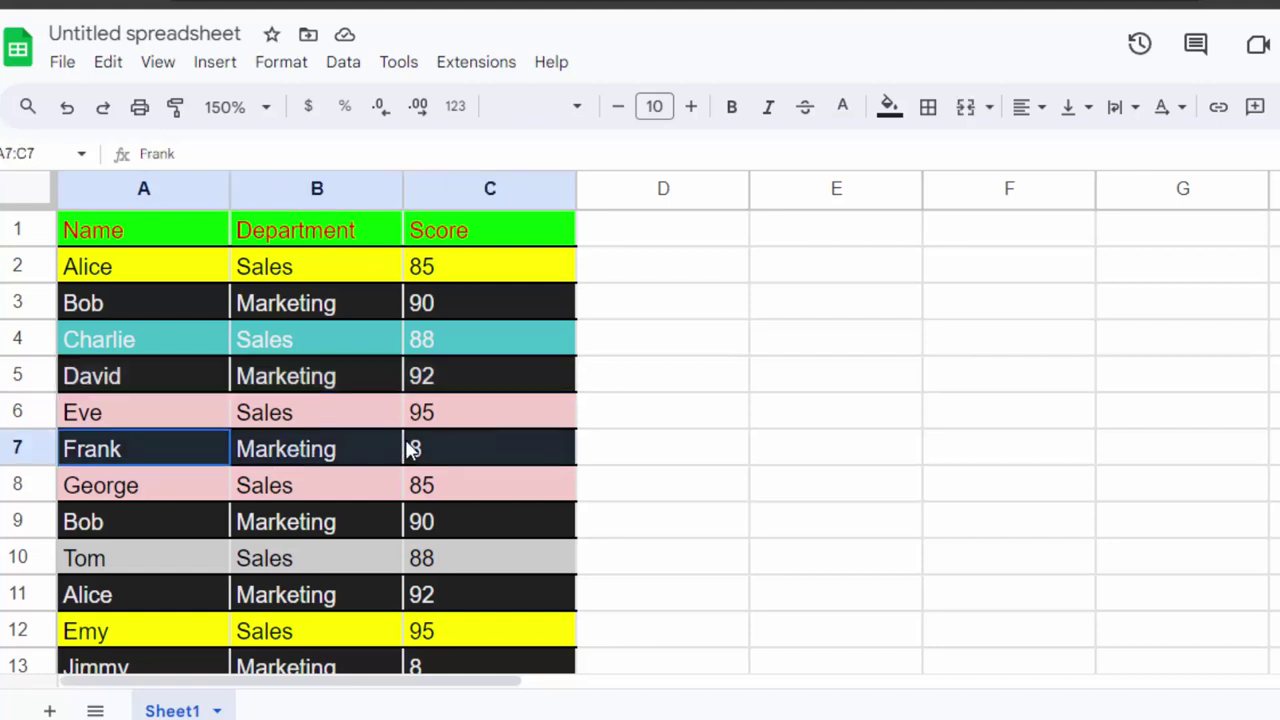
mouse_move(150, 522)
mouse_down()
mouse_move(418, 527)
mouse_move(431, 512)
mouse_up()
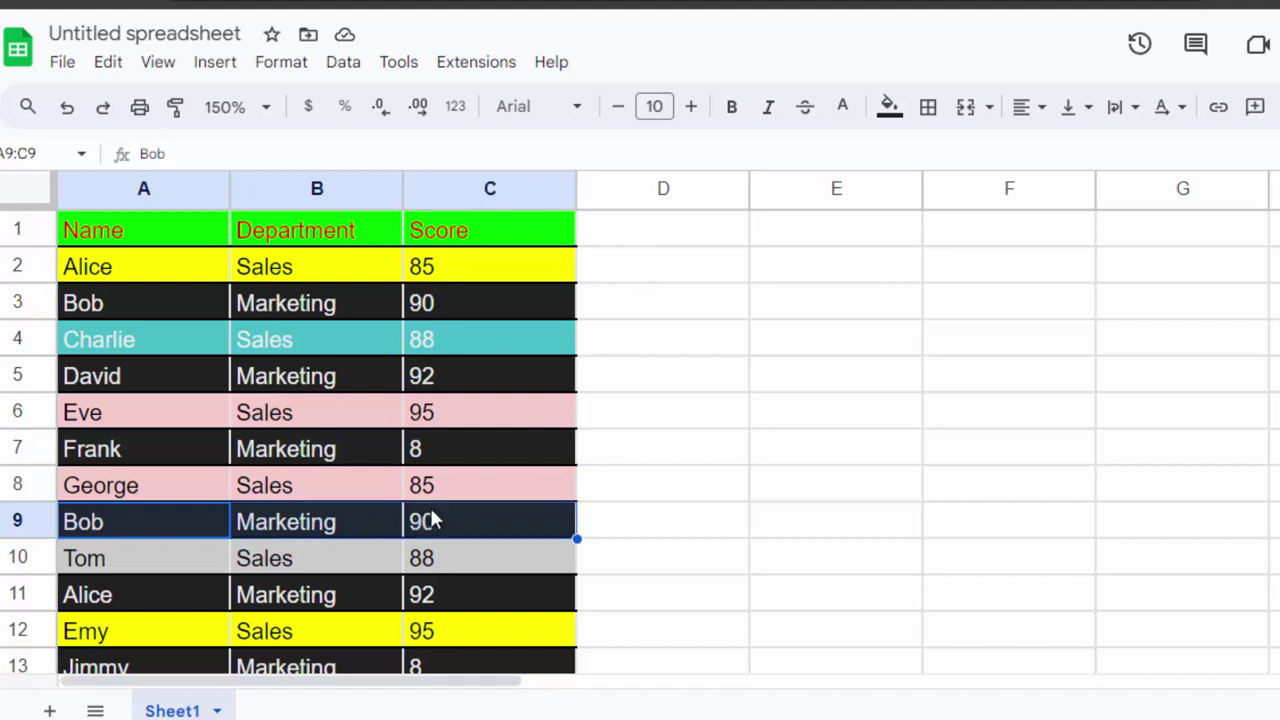
scroll(431, 512, down, 3)
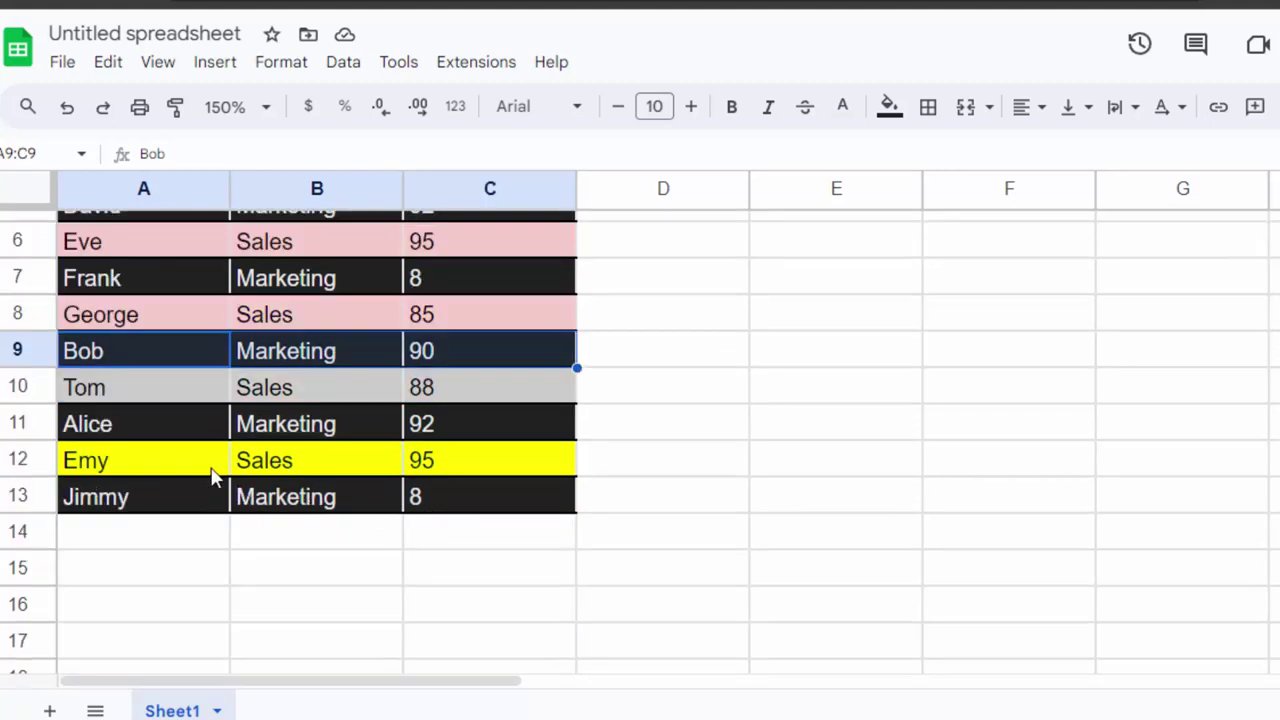
drag(157, 437, 298, 444)
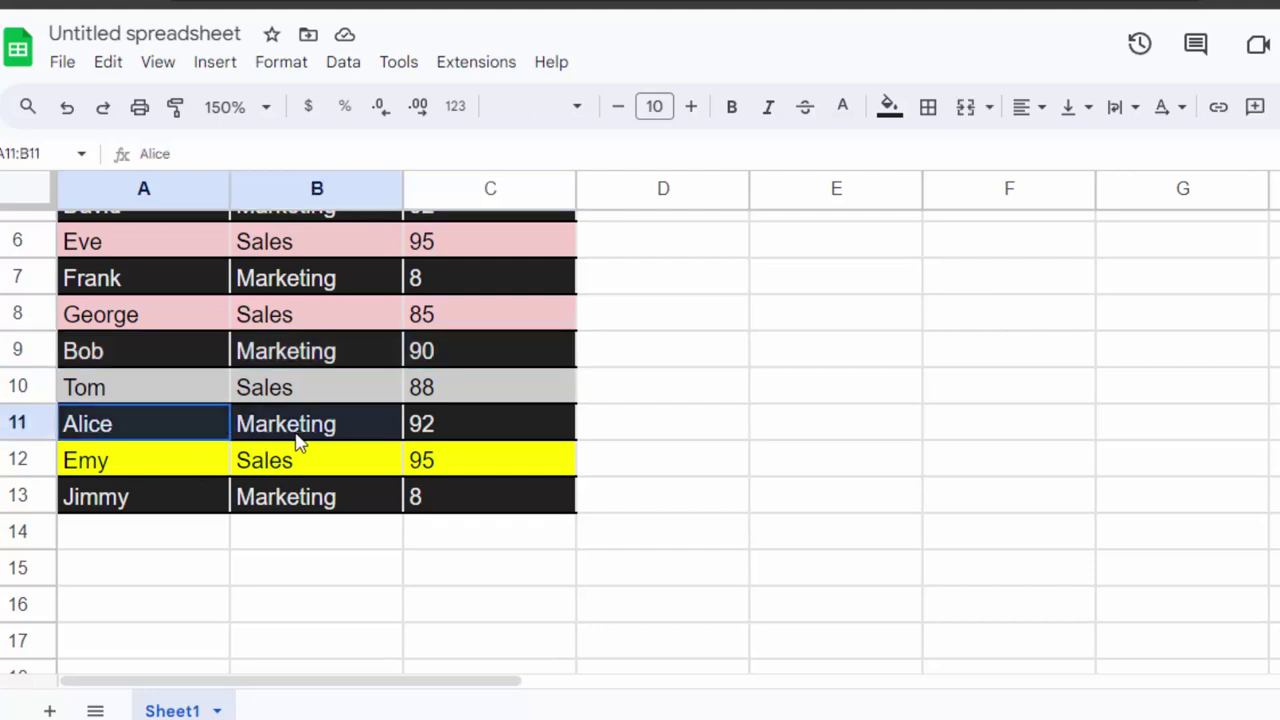
drag(186, 500, 315, 503)
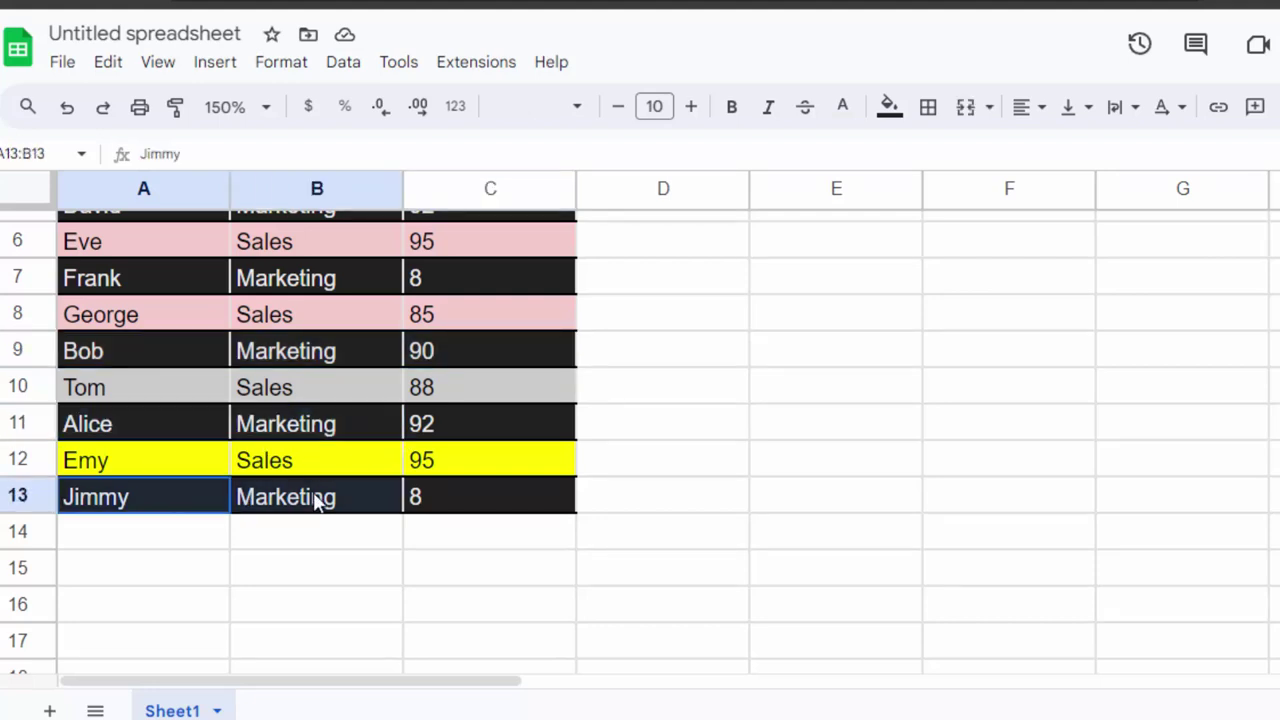
scroll(600, 483, up, 3)
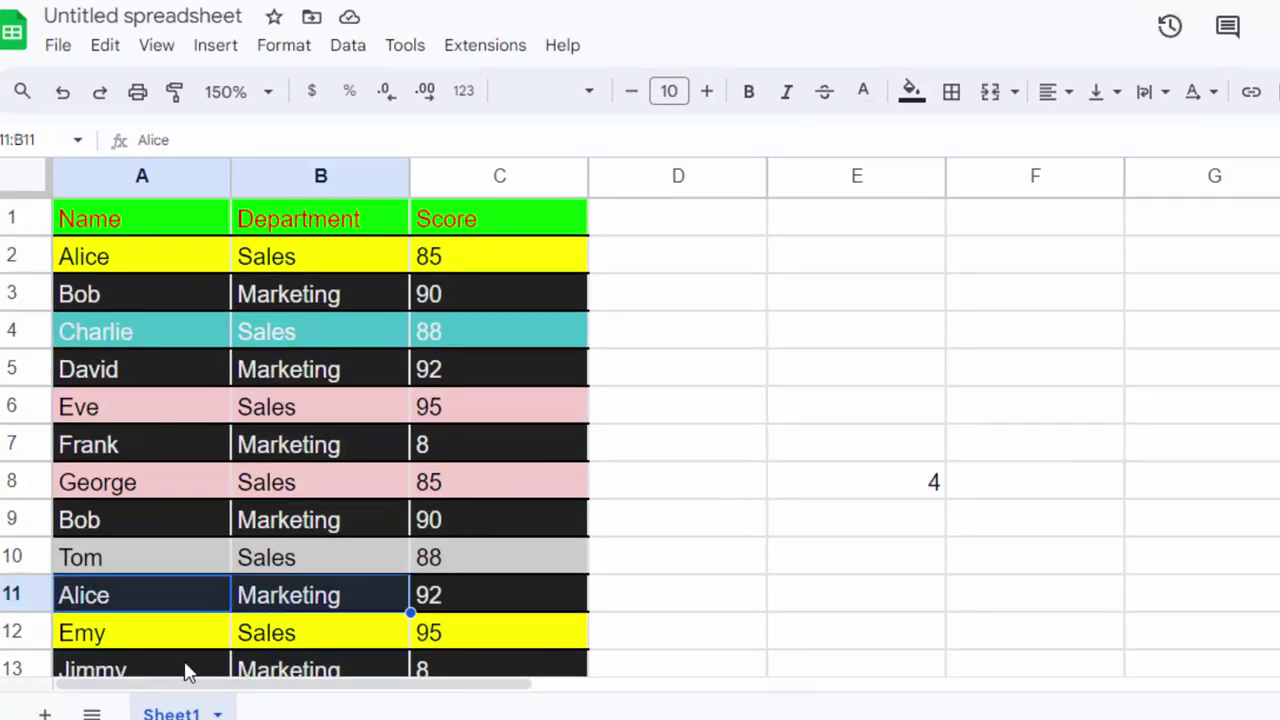
drag(186, 671, 271, 677)
scroll(329, 628, down, 3)
scroll(755, 407, up, 3)
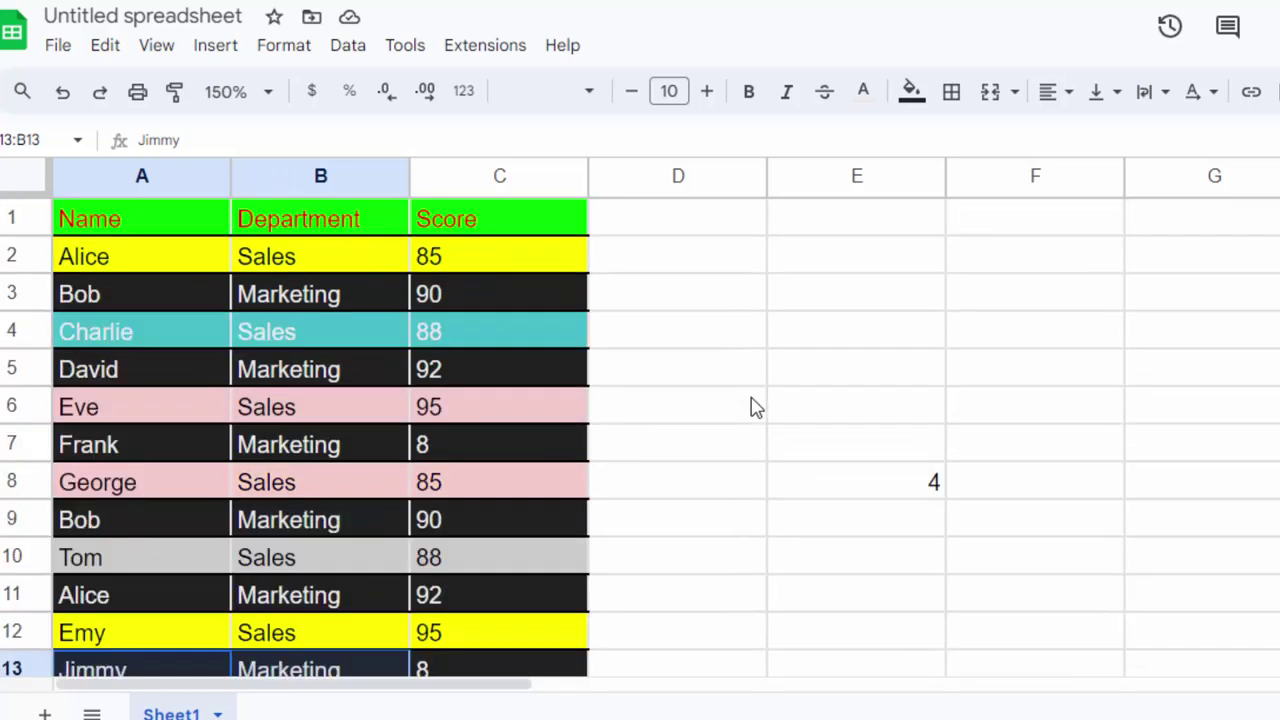
Delete the Marketing COUNTIFS formula from cell E8
click(900, 485)
key(Delete)
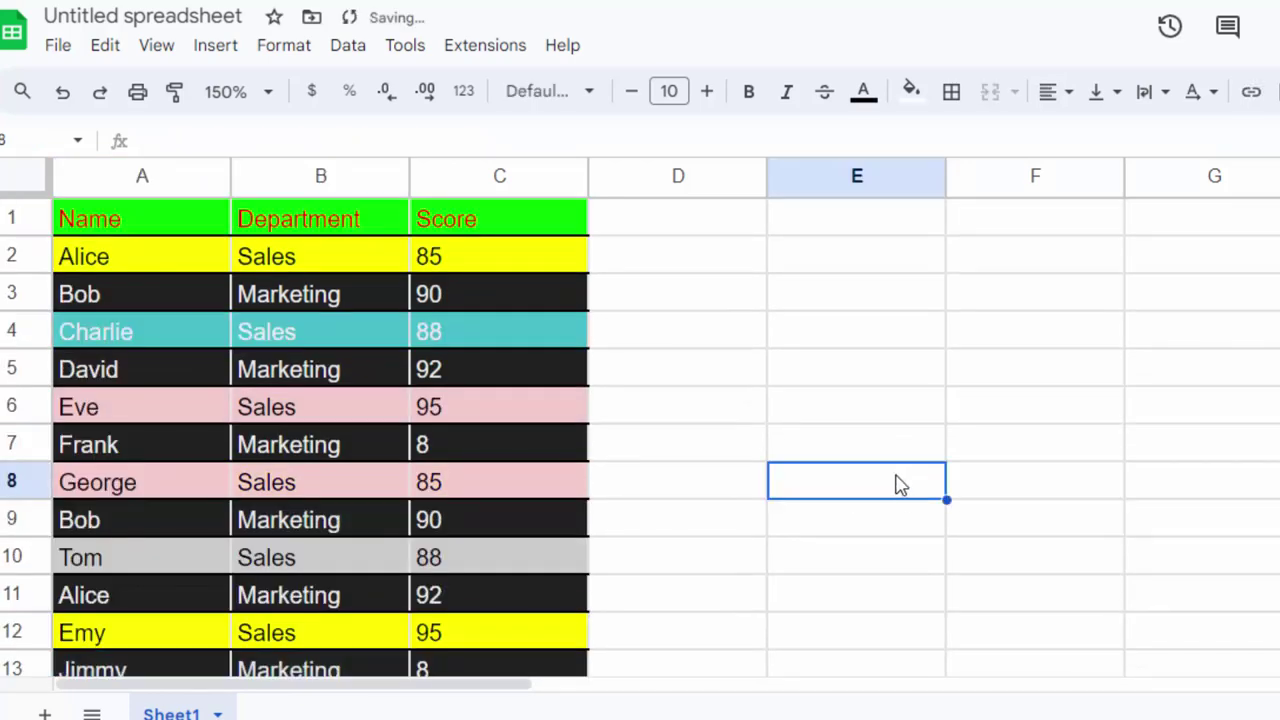